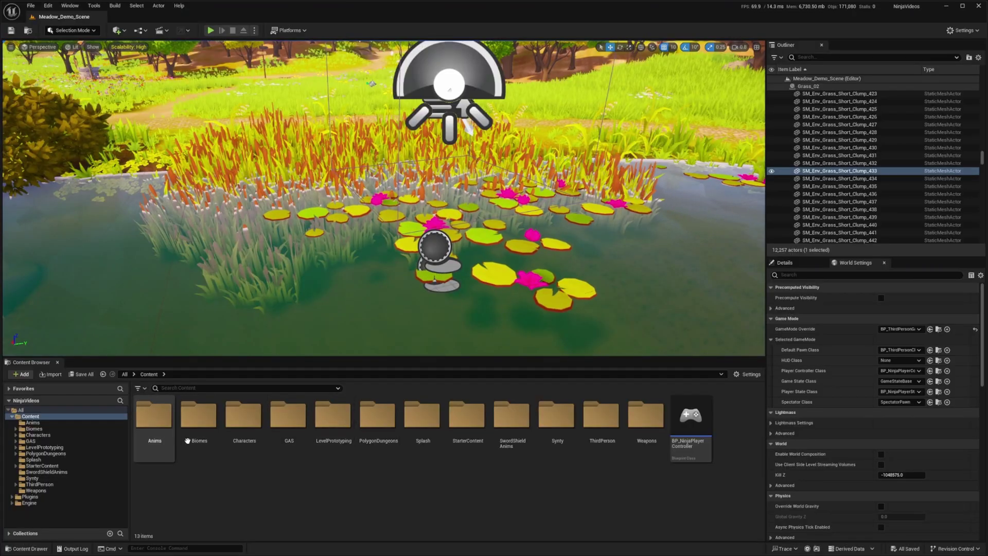
- Create a new folder named UI in Content and open it
right_click(198, 469)
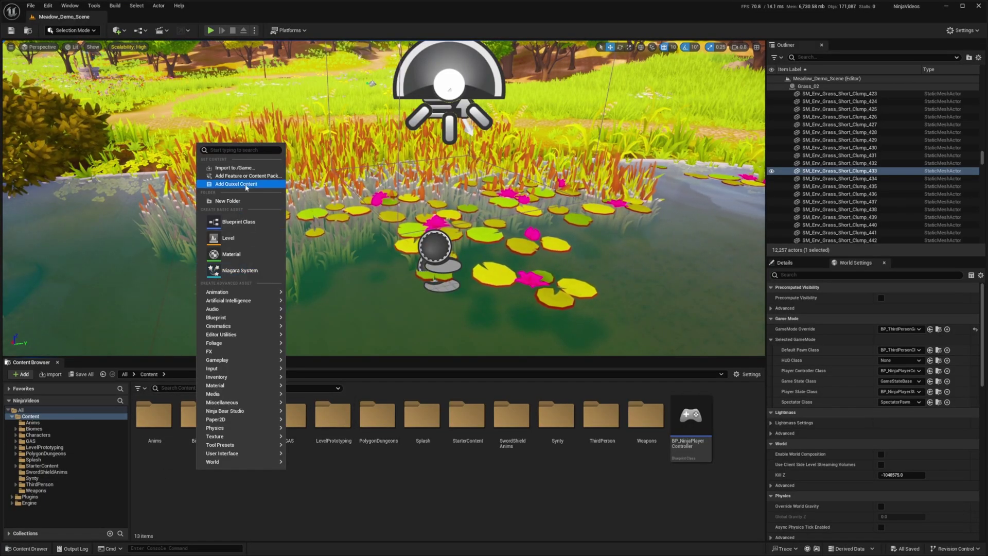
click(228, 201)
text(UI)
key(Return)
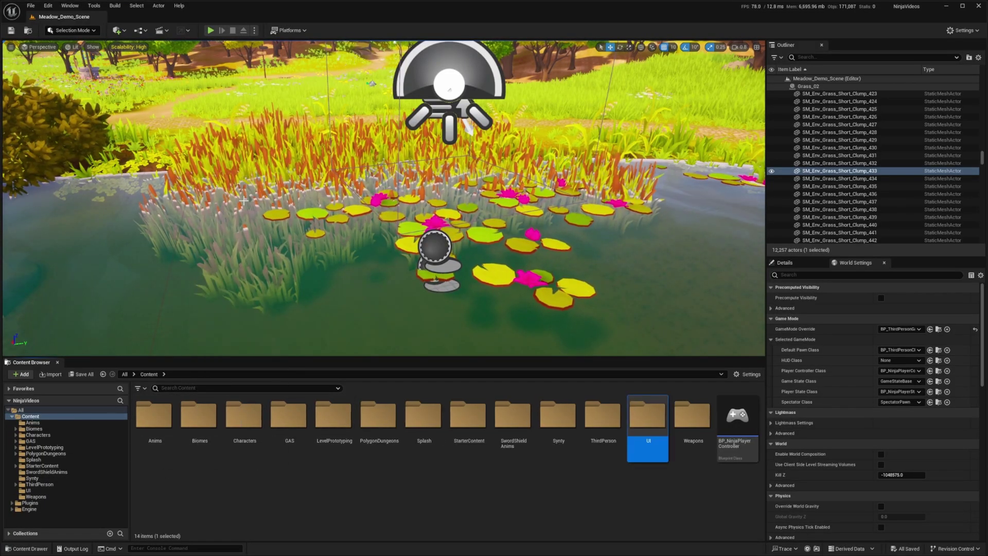
double_click(647, 417)
- Create a Widget Blueprint named WBP_Stats based on NinjaCombatBaseWidget
right_click(159, 426)
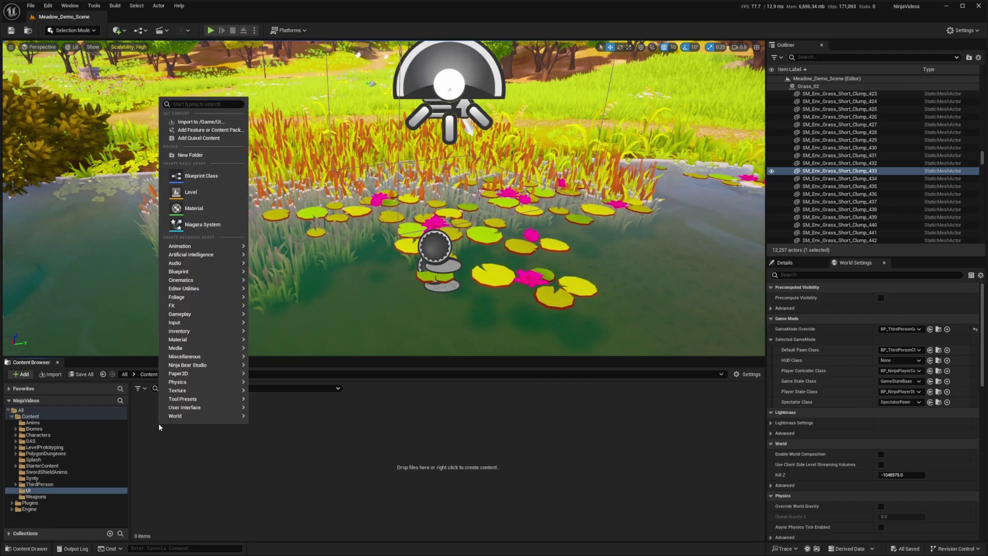
mouse_move(215, 408)
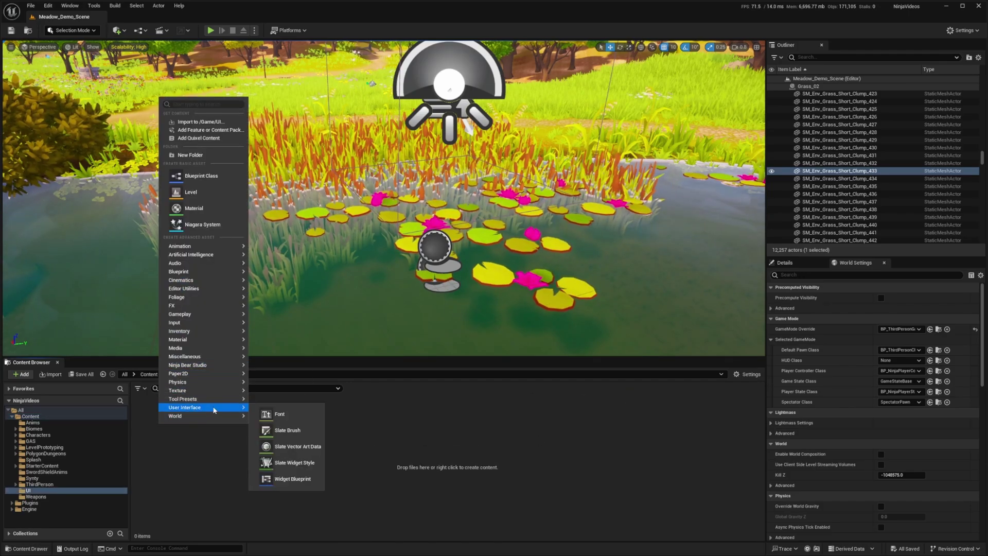
click(293, 479)
text(ninja combat)
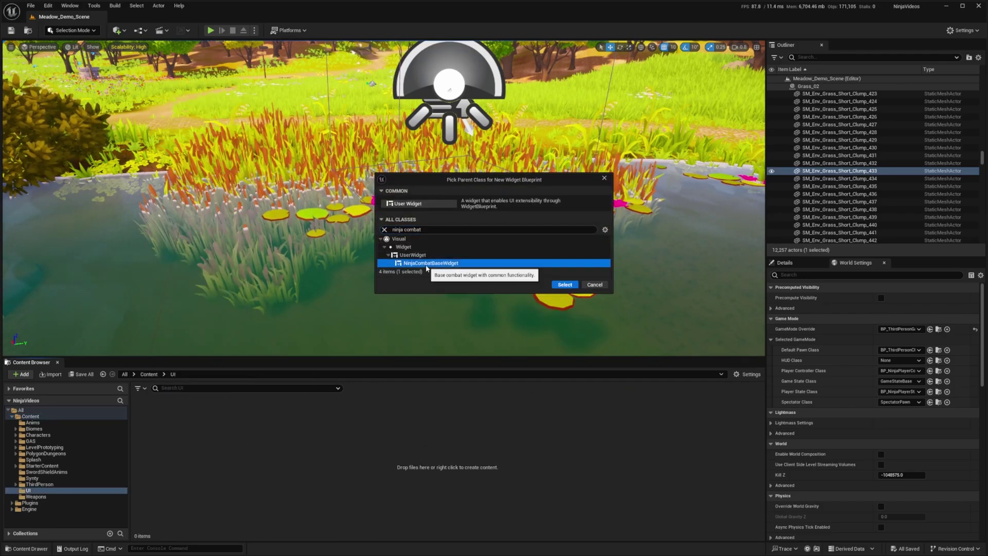
click(565, 284)
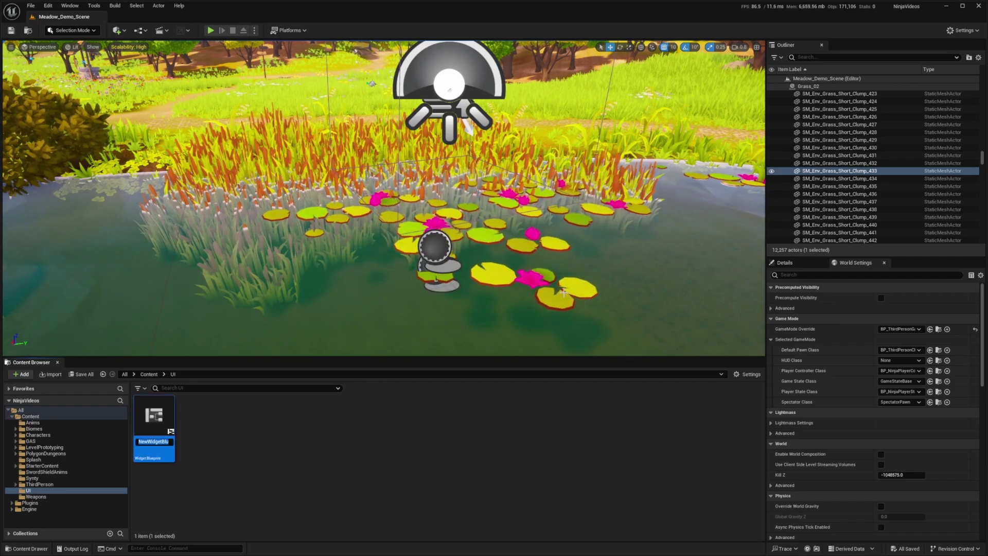
text(WBP_Stats)
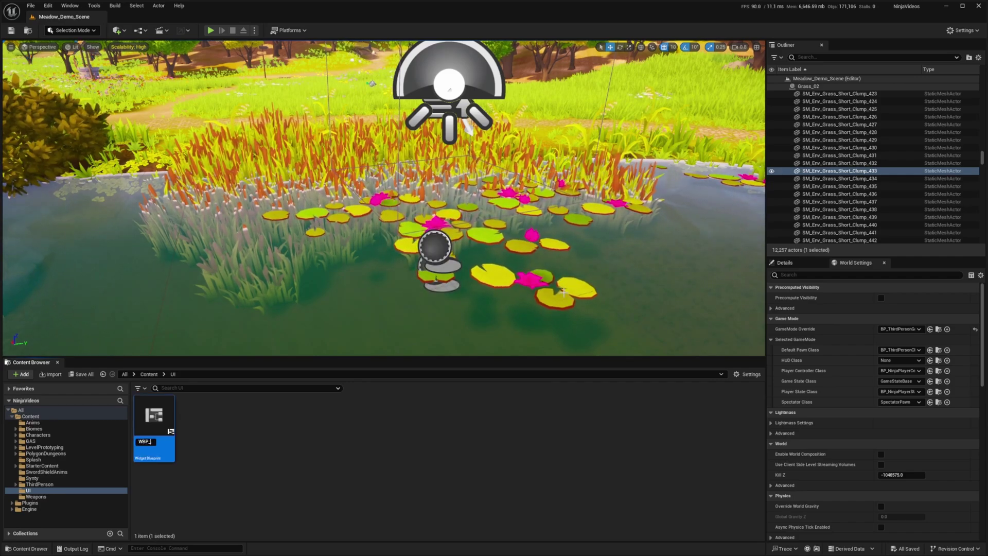
key(Return)
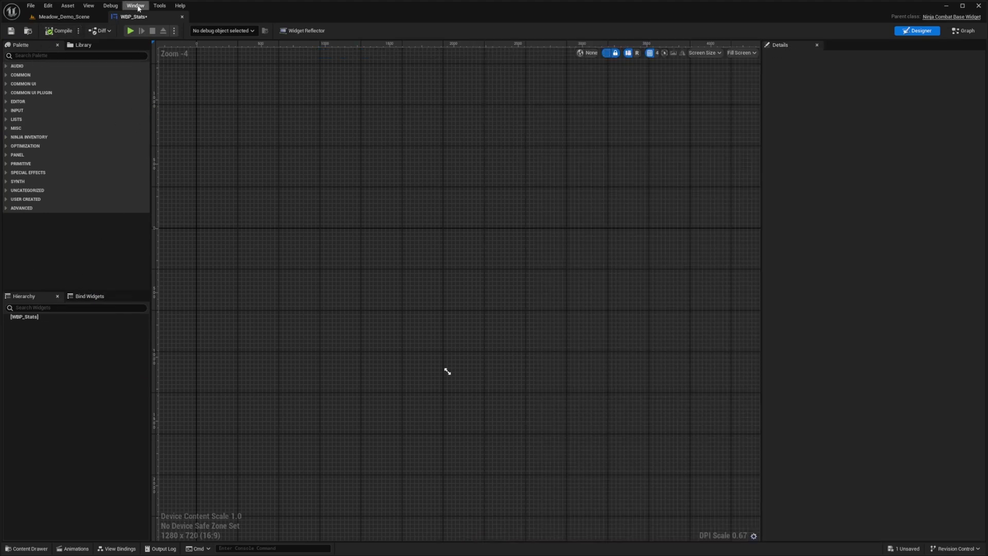
- Show the View Bindings and Viewmodels panels from the Window menu
click(137, 6)
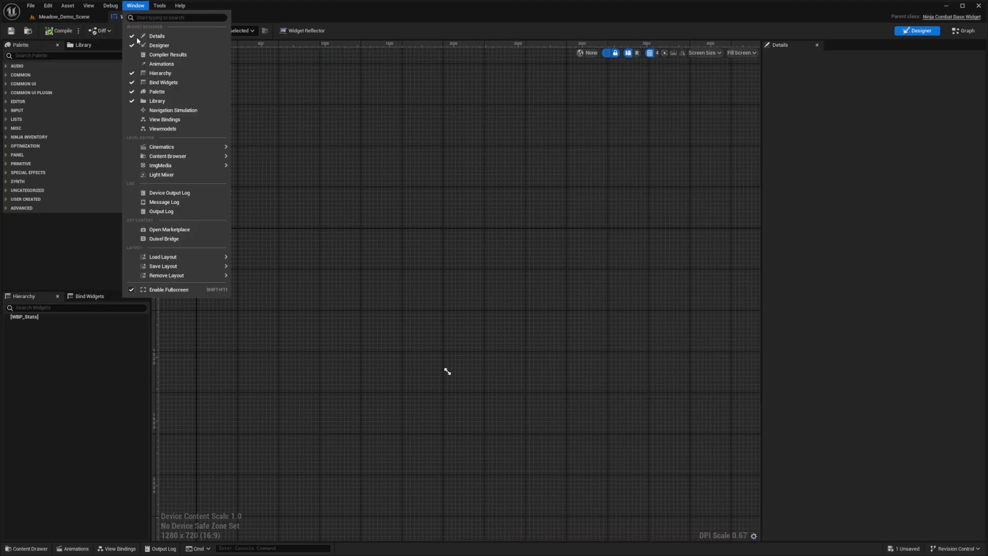
click(154, 119)
click(140, 7)
click(163, 129)
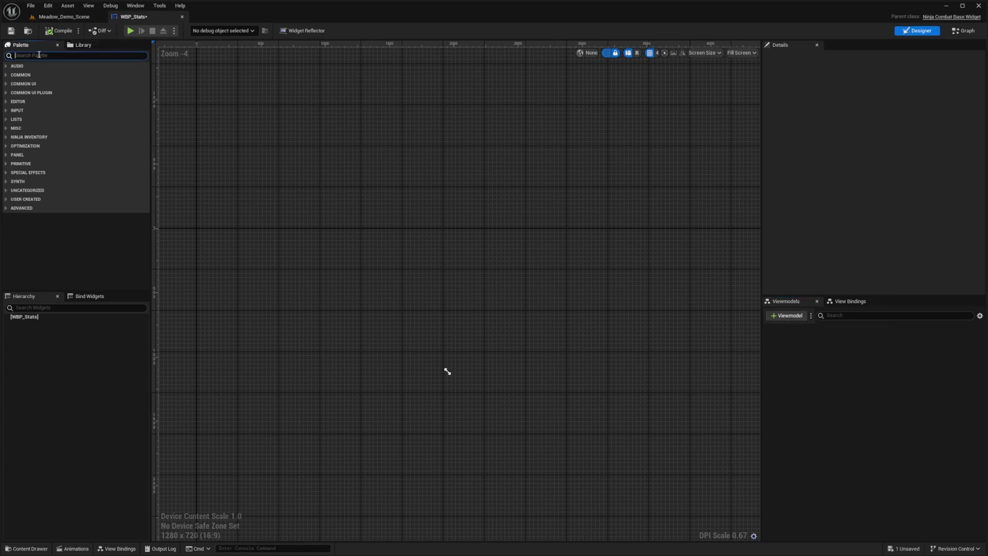
- Add a Canvas Panel as the root of WBP_Stats and frame its top-left corner
text(s)
click(34, 75)
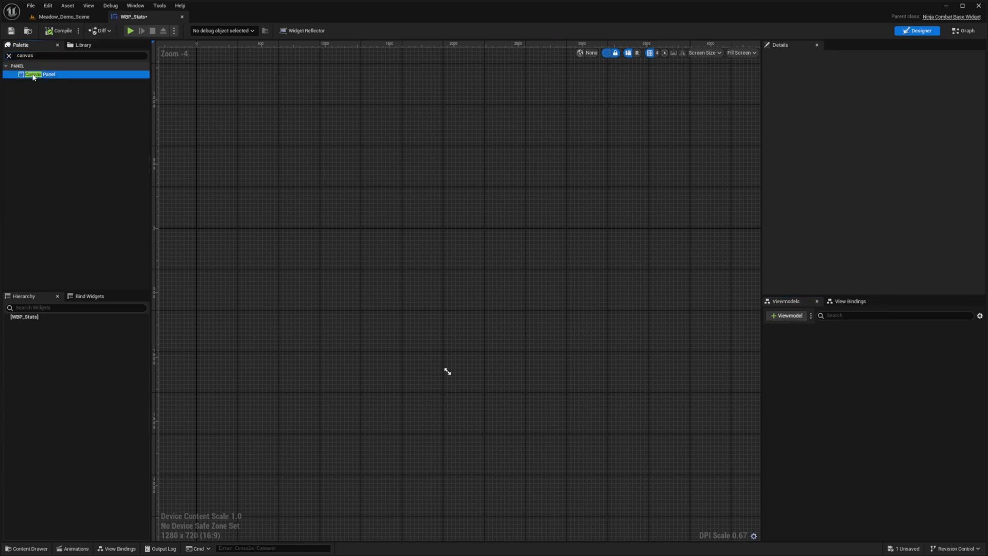
drag(26, 325, 25, 321)
scroll(331, 298, up, 7)
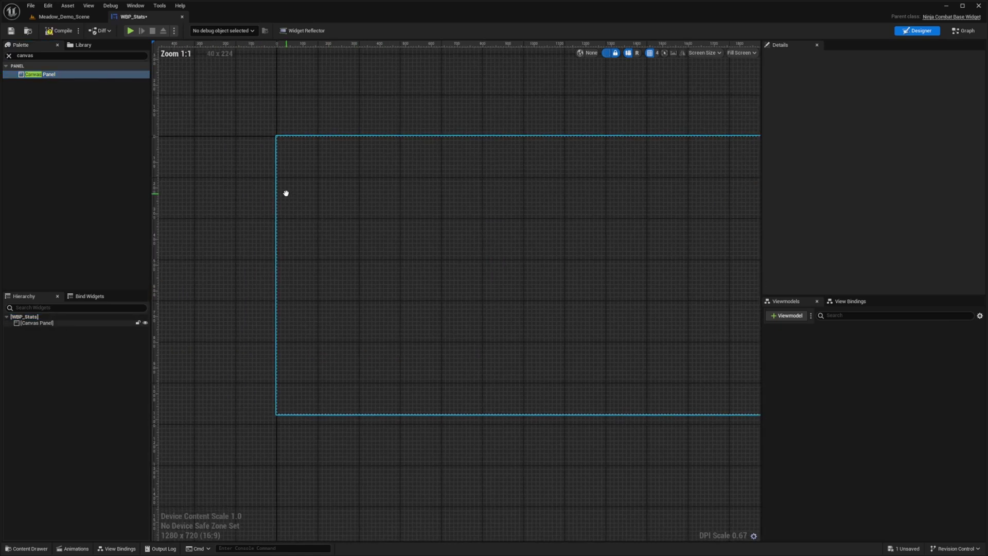
right_drag(361, 234, 331, 276)
scroll(331, 276, up, 1)
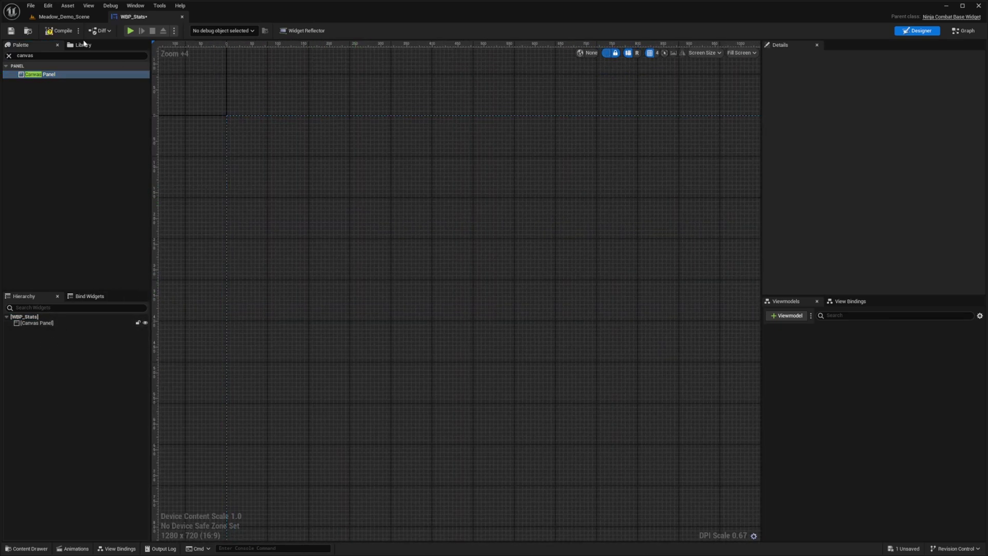
- Place a Vertical Box in the Canvas Panel with three Size Boxes inside it
text(vertica)
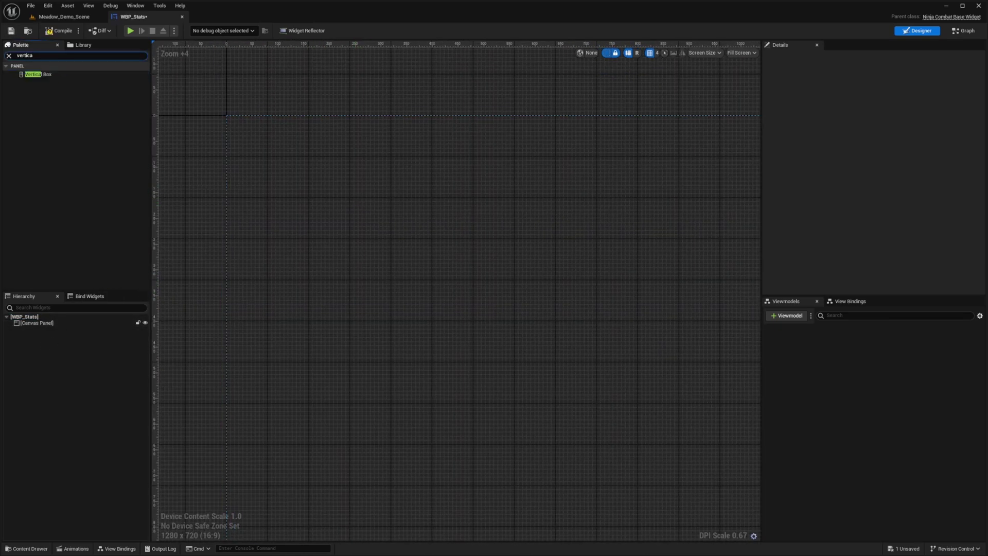
drag(64, 74, 32, 324)
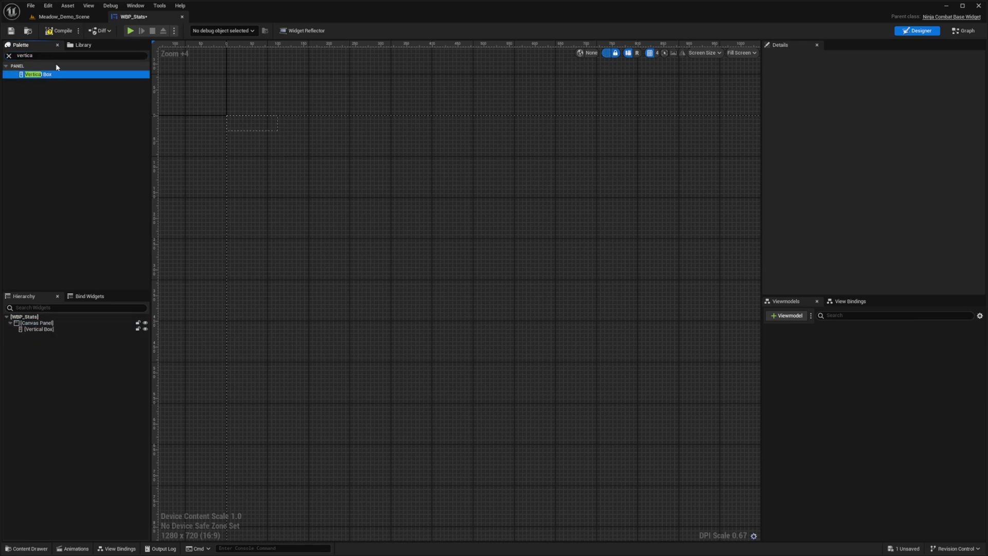
text(size)
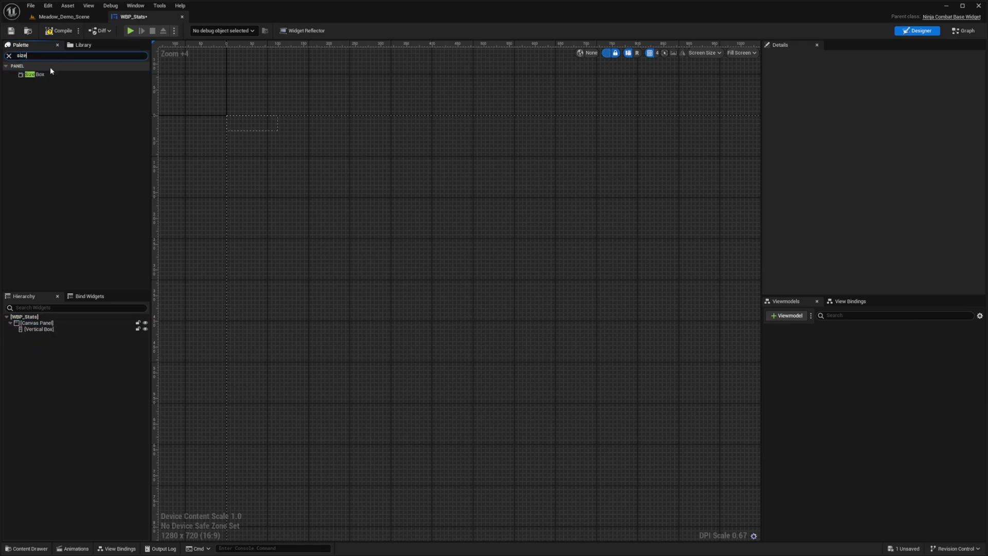
double_click(36, 75)
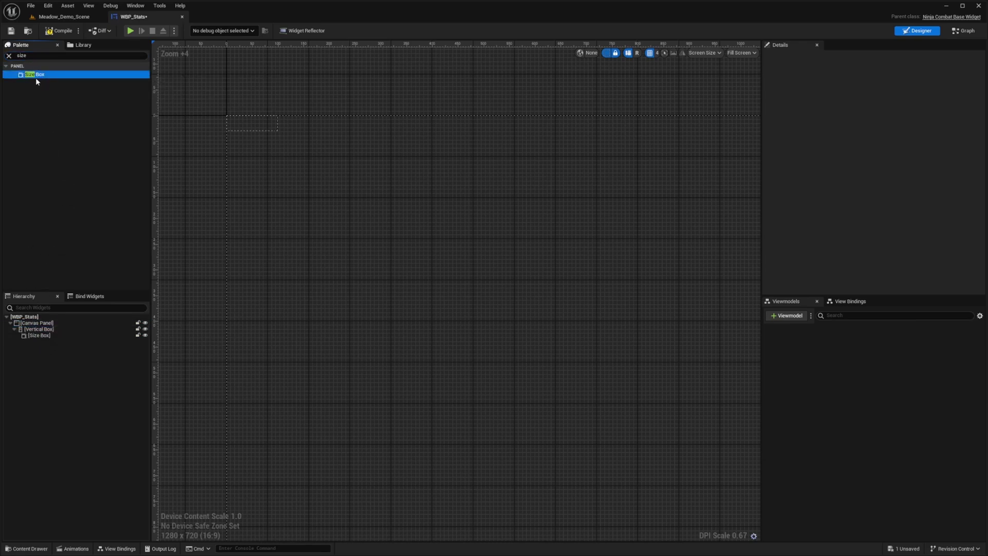
drag(36, 77, 44, 327)
drag(57, 281, 36, 334)
- Position the Vertical Box at X 30, Y 50 with a width of 400
click(40, 330)
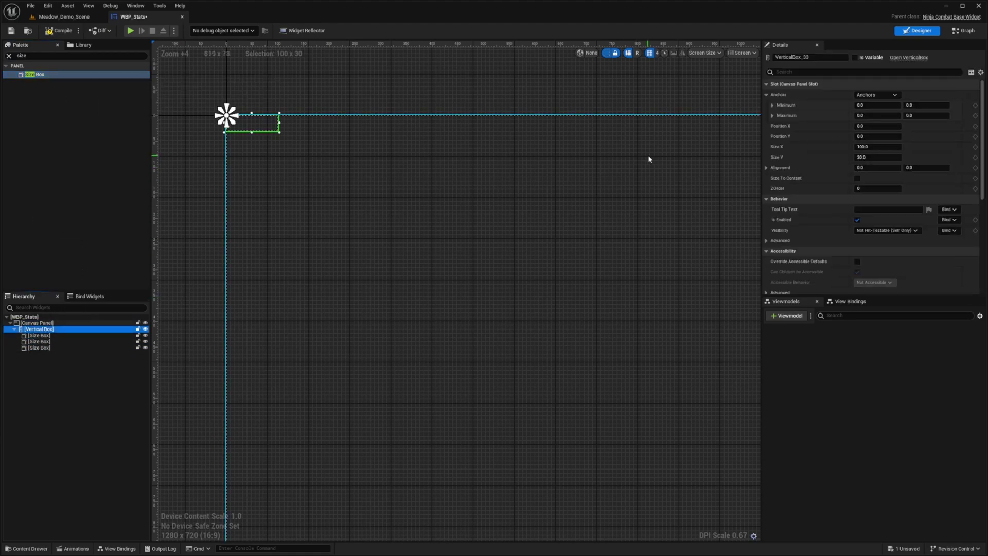
click(874, 126)
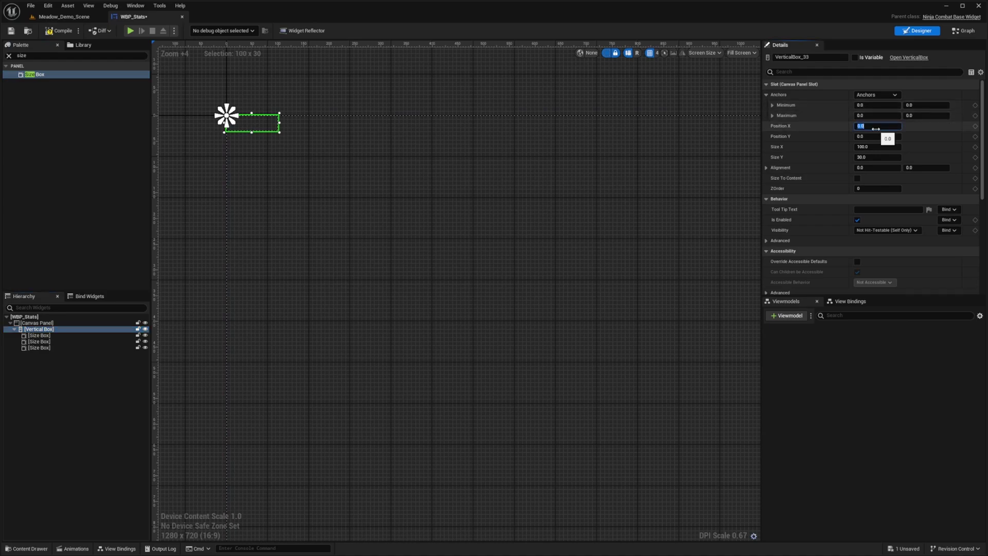
text(30)
key(Return)
text(50)
key(Return)
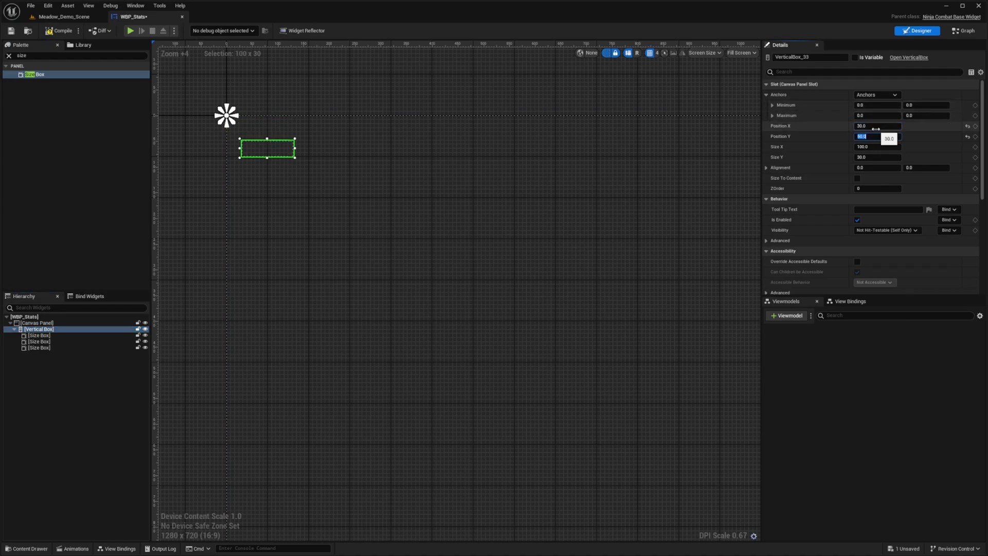
text(400)
key(Tab)
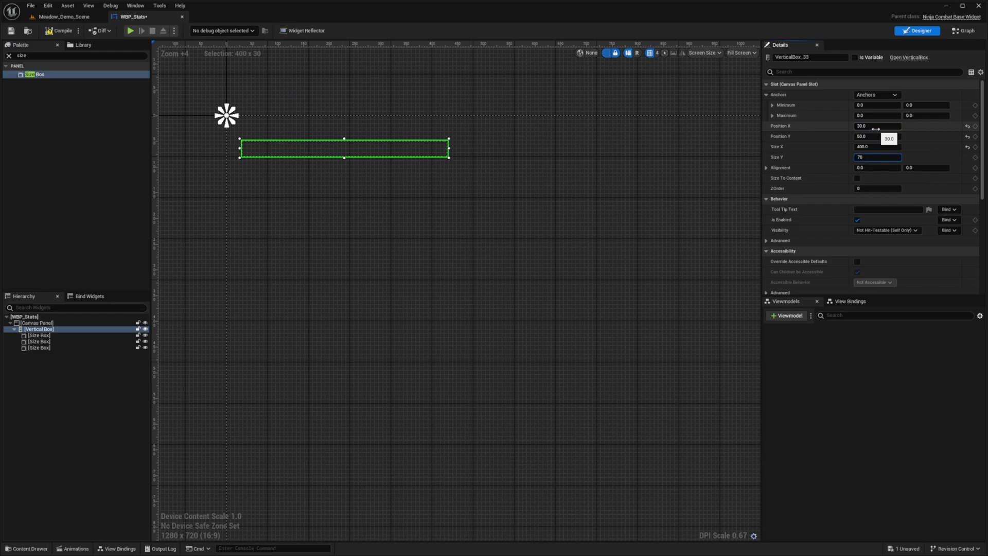
- Give all three Size Boxes padding 10 and a height override of 50
click(39, 335)
shift+click(39, 347)
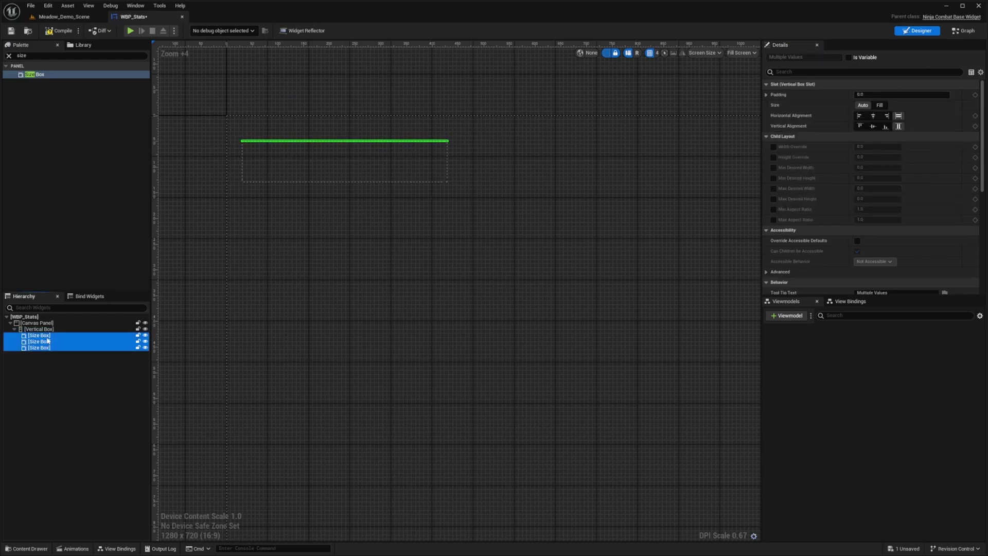
click(896, 95)
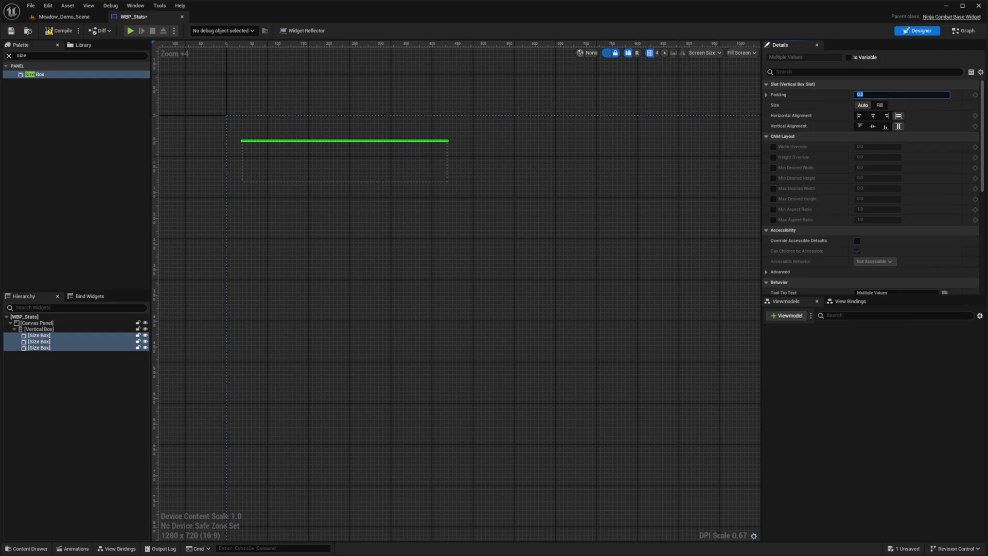
text(10)
key(Return)
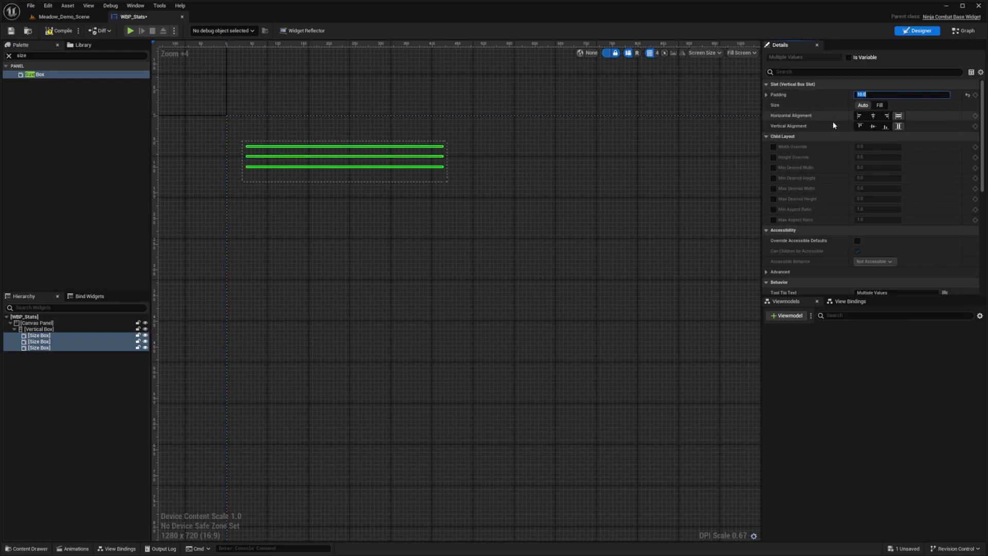
click(773, 157)
click(874, 157)
text(5)
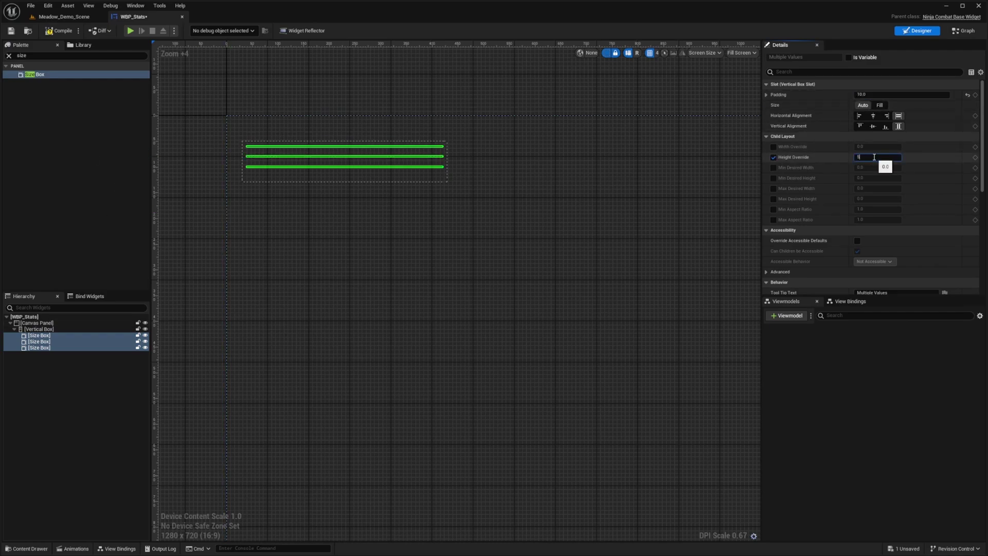
text(0)
key(Return)
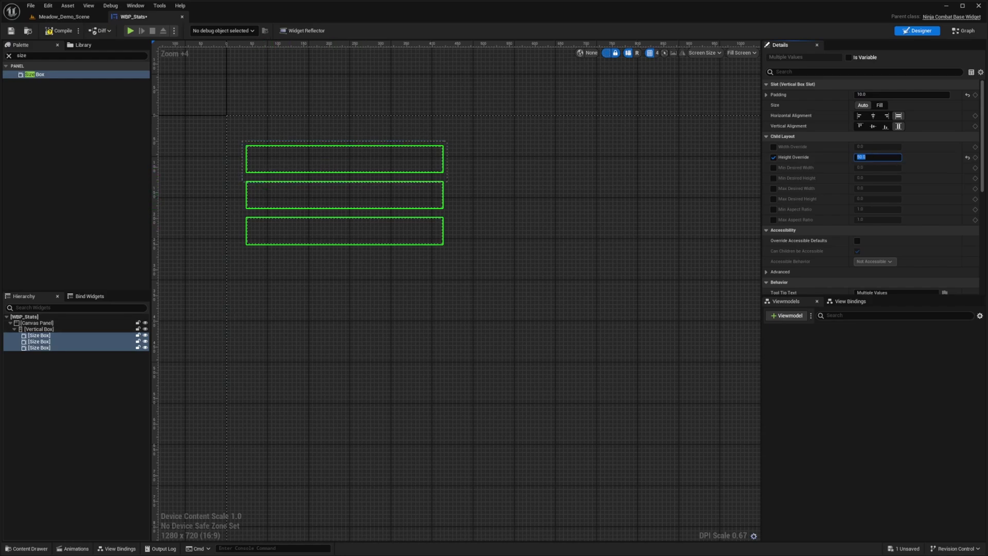
click(47, 336)
click(47, 55)
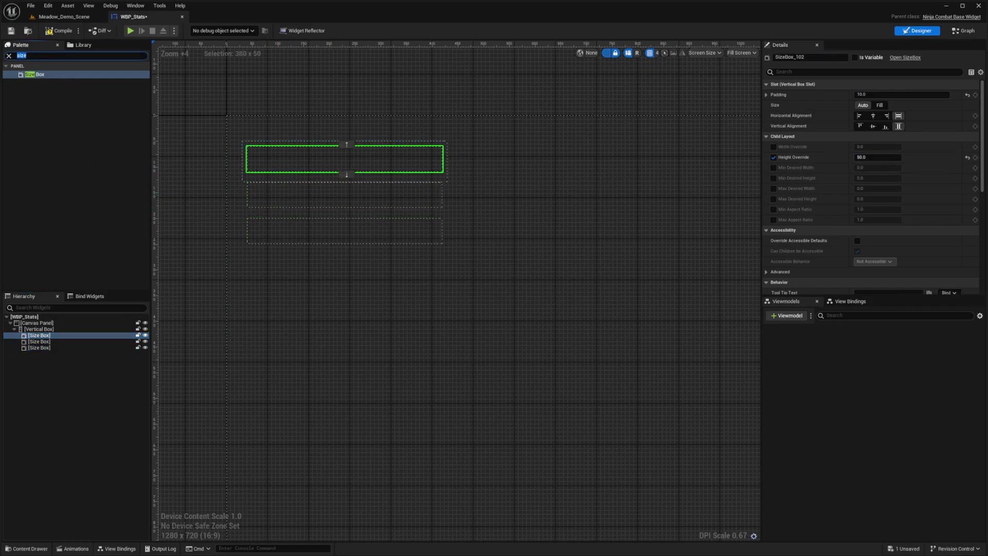
- Drop a Progress Bar into each of the three Size Boxes
drag(38, 74, 40, 338)
drag(35, 177, 37, 348)
drag(33, 75, 36, 361)
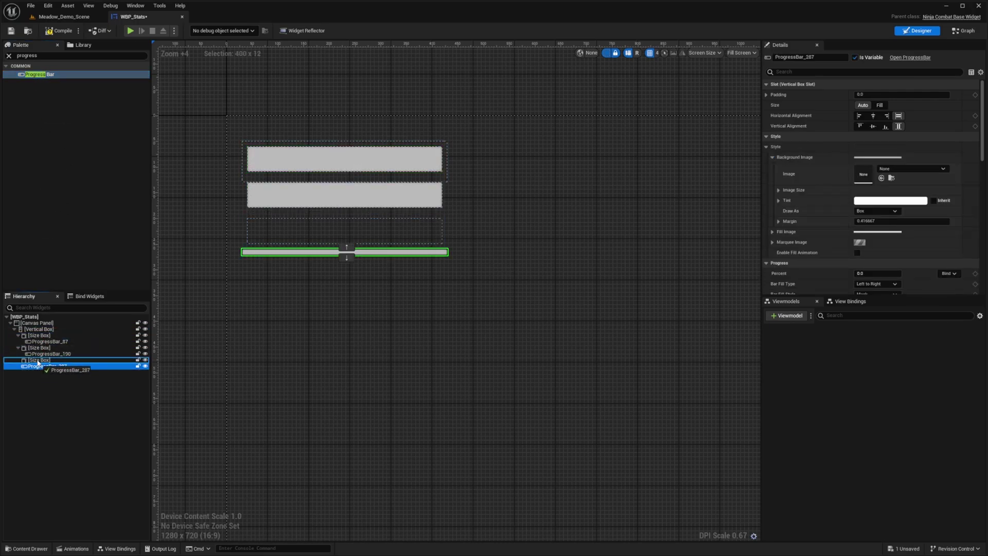
- Rename the bars HealthProgressBar (typed 'HlelthProgressBar'), ManaProgressBar and StaminaProgressBar
click(49, 341)
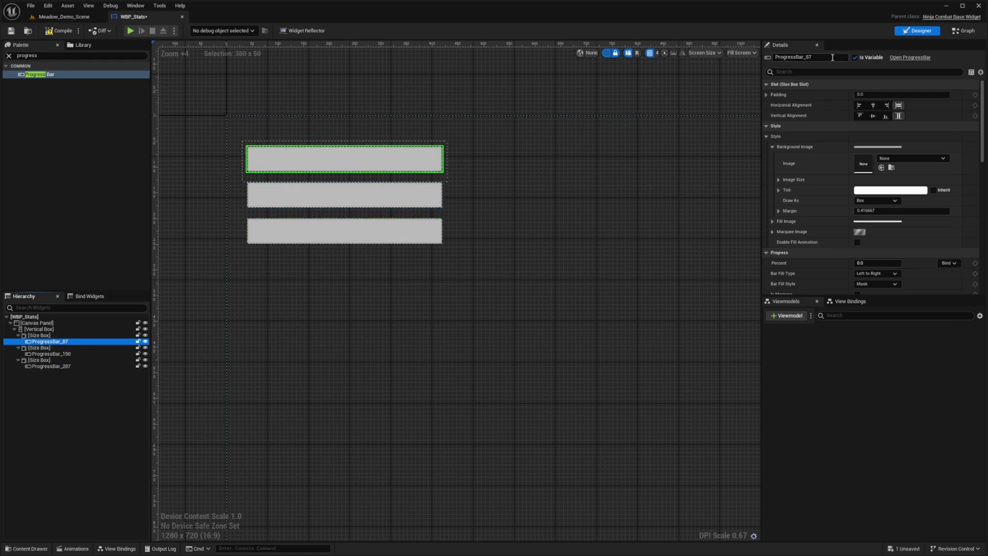
key(F2)
text(HlelthProgres)
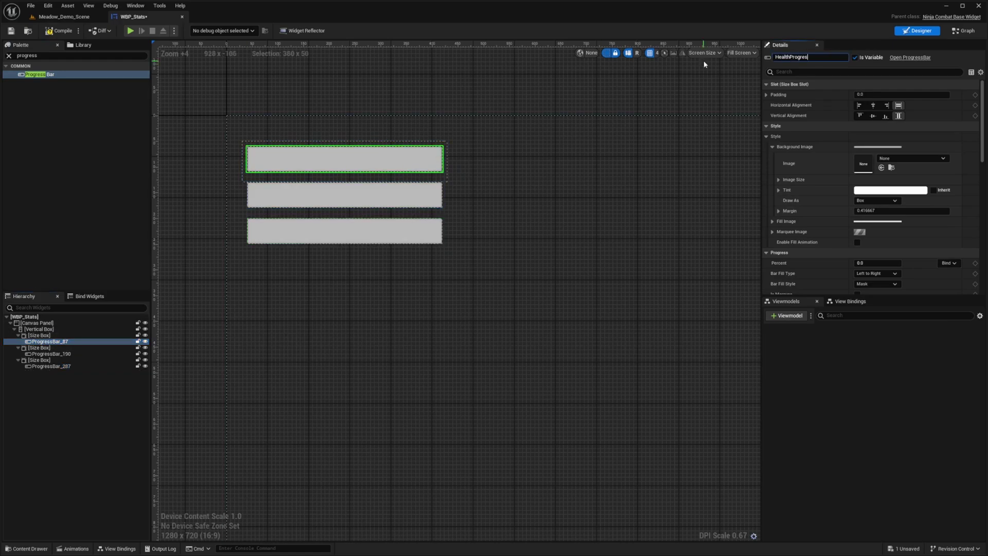
text(sBar)
key(Return)
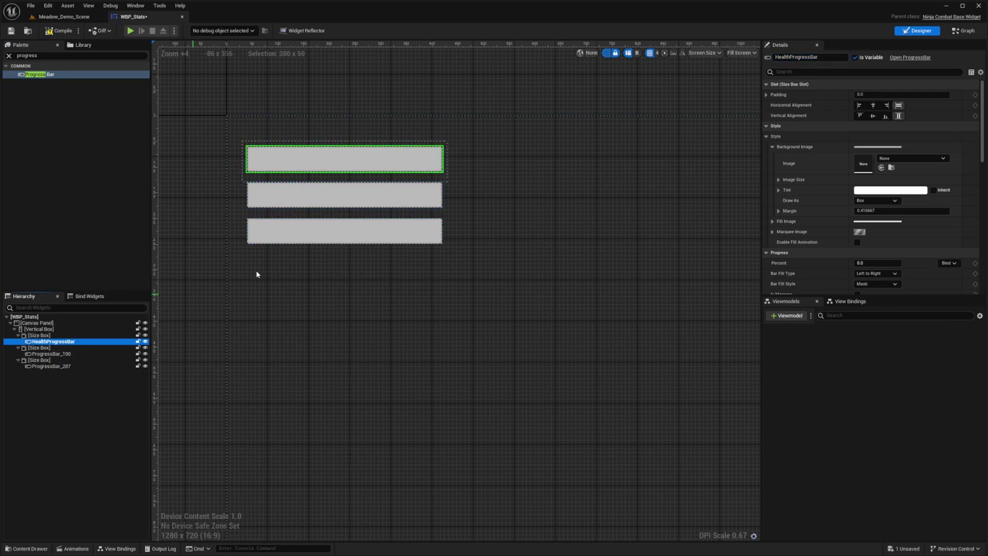
click(335, 198)
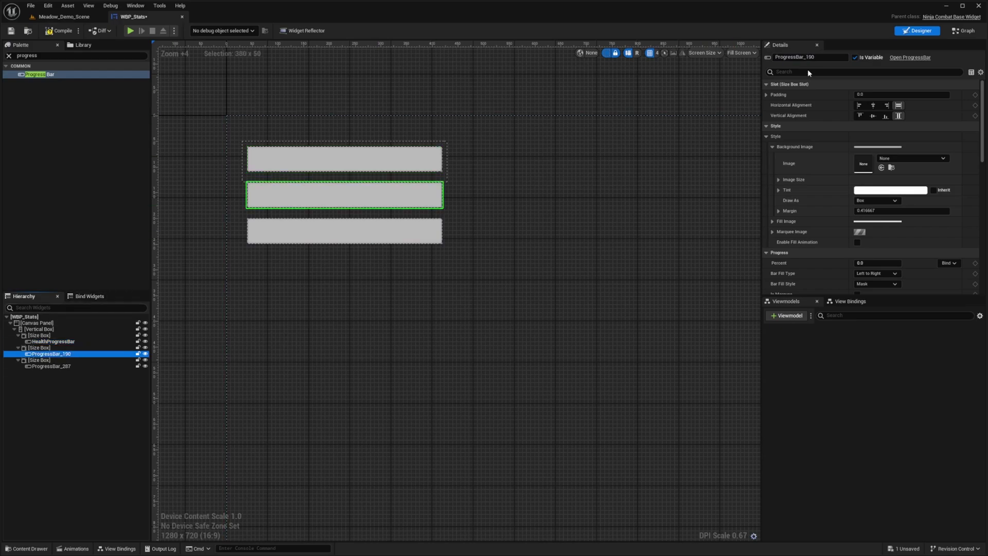
click(836, 57)
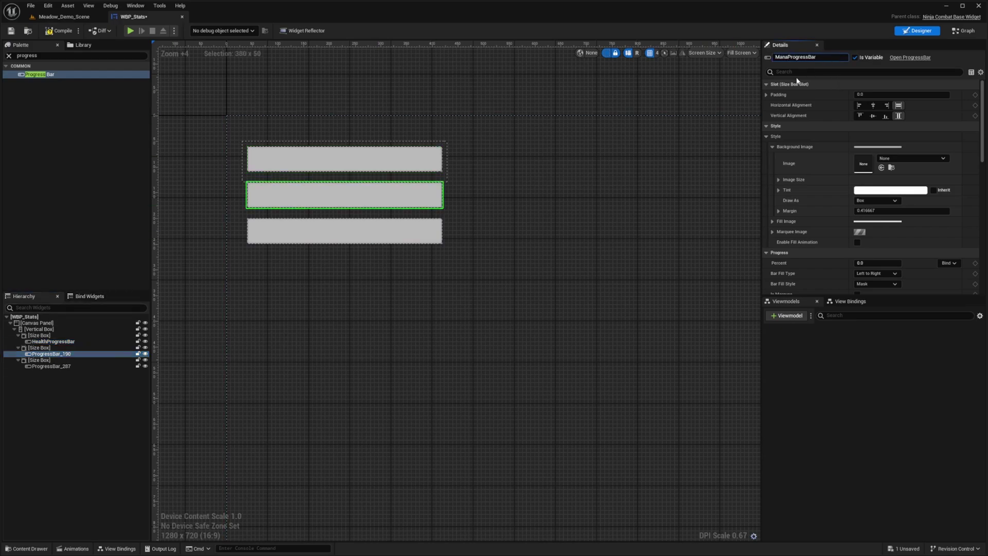
text(ManaProgressBar)
key(Return)
click(50, 367)
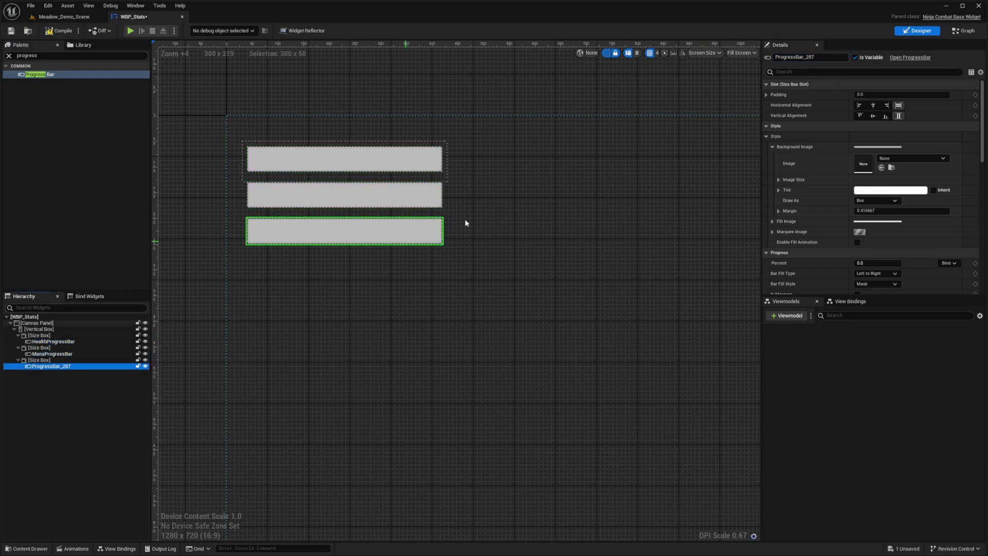
click(811, 57)
text(StaminaProgressBar)
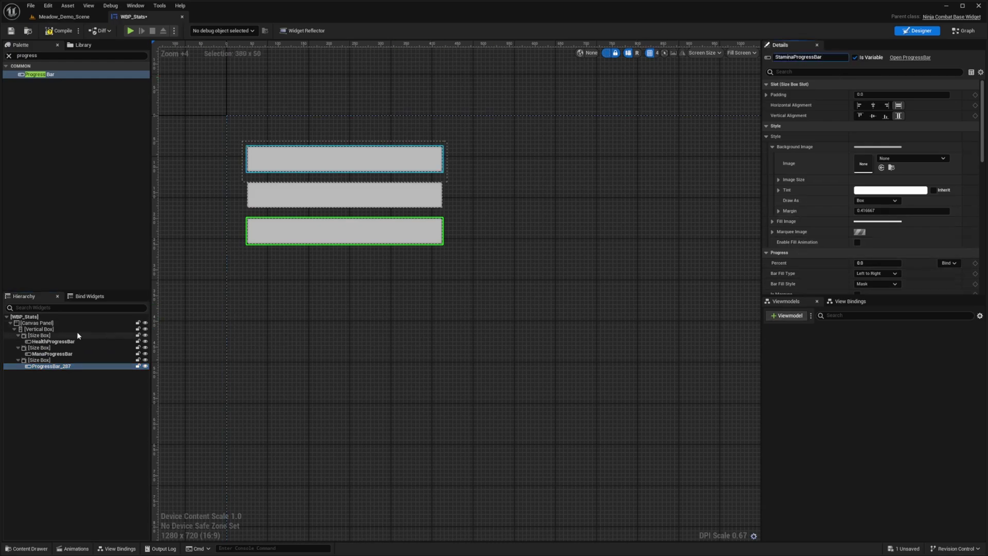
key(Return)
click(59, 342)
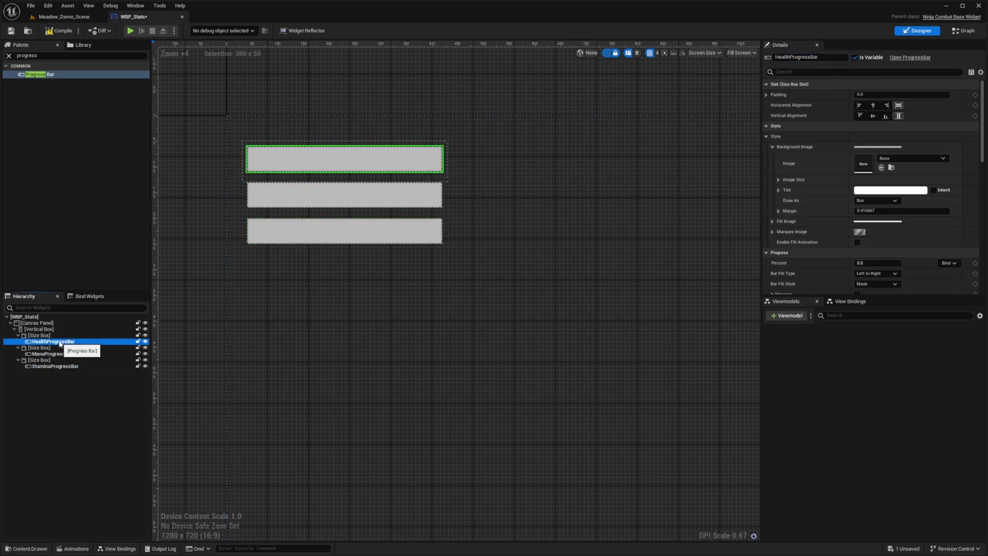
- Give the health bar a 0.5 preview fill, dark red background and pure red fill
scroll(873, 216, down, 3)
click(873, 213)
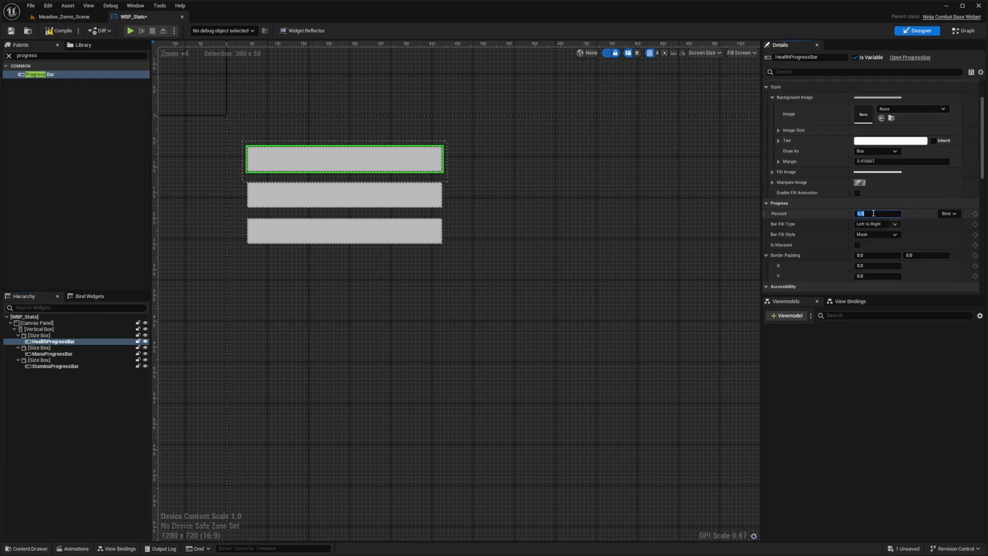
text(0.5)
key(Return)
text(0.1)
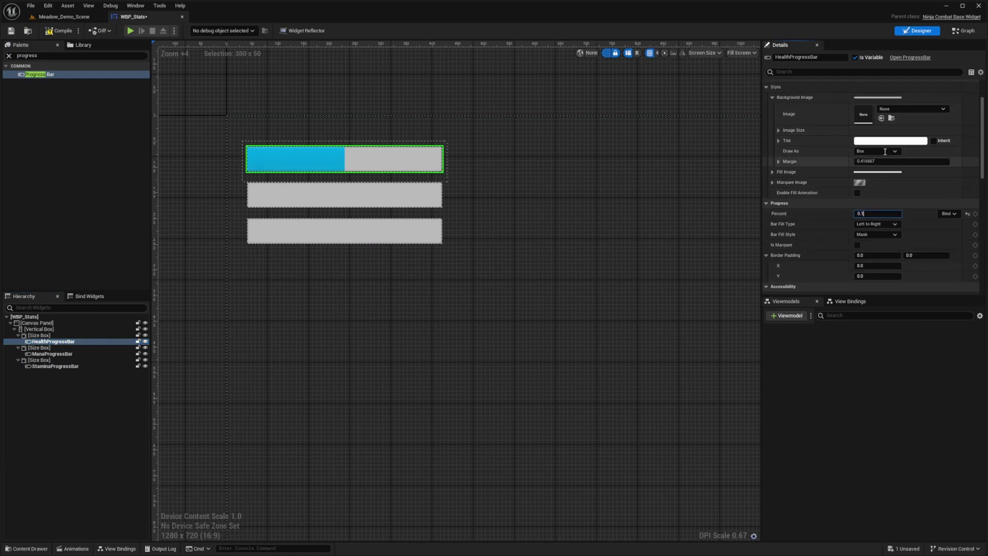
scroll(789, 134, up, 2)
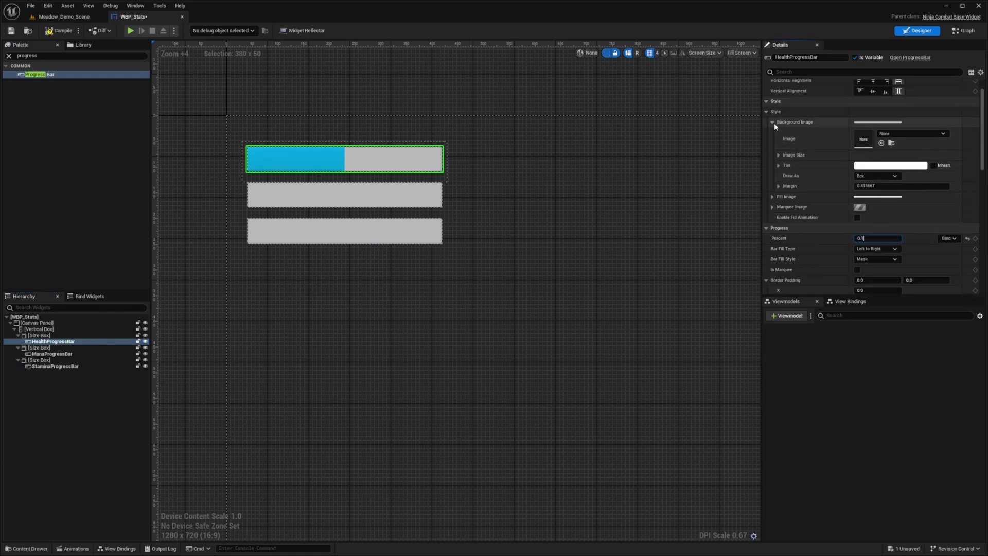
click(875, 165)
mouse_move(742, 234)
mouse_down()
mouse_move(808, 234)
mouse_move(811, 253)
mouse_up()
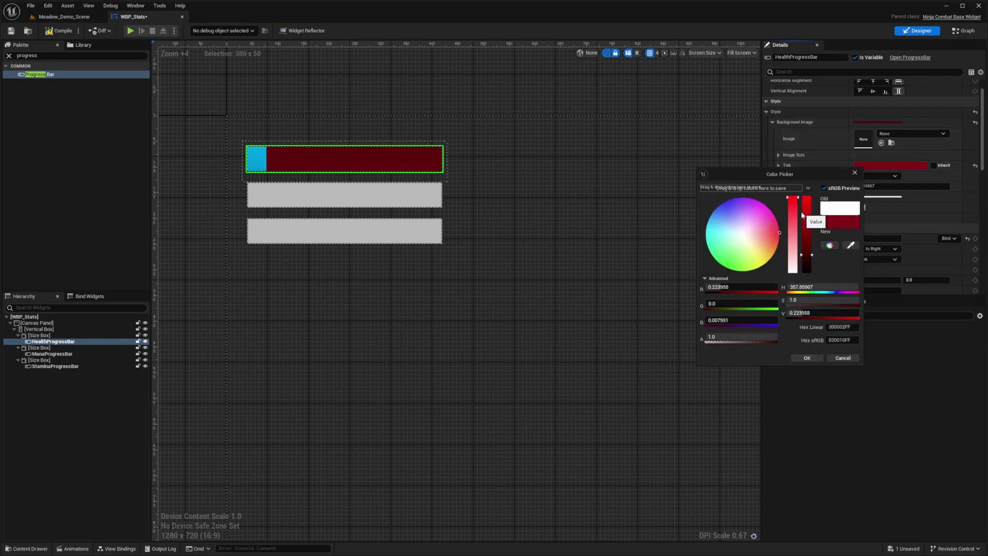
click(806, 358)
click(772, 196)
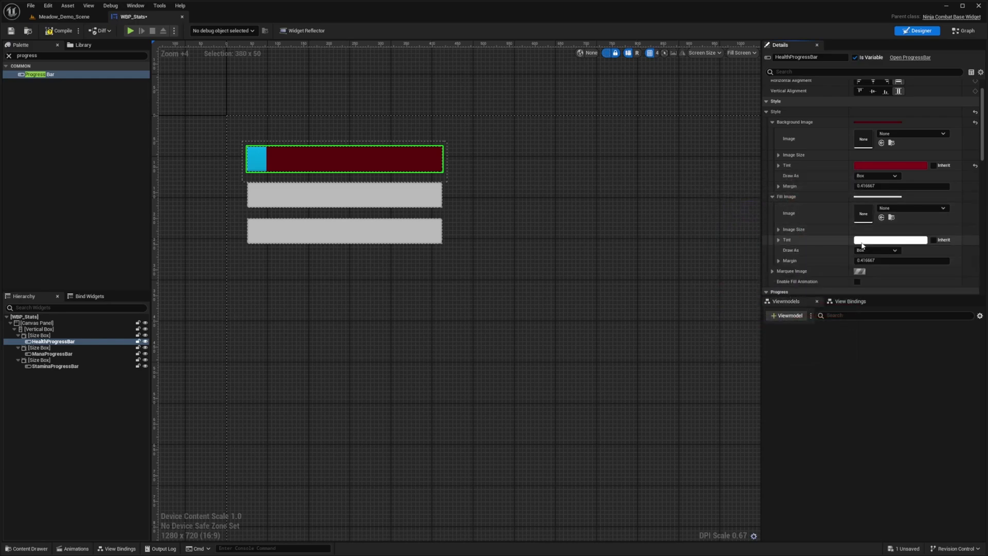
click(890, 240)
click(769, 312)
drag(770, 313, 791, 314)
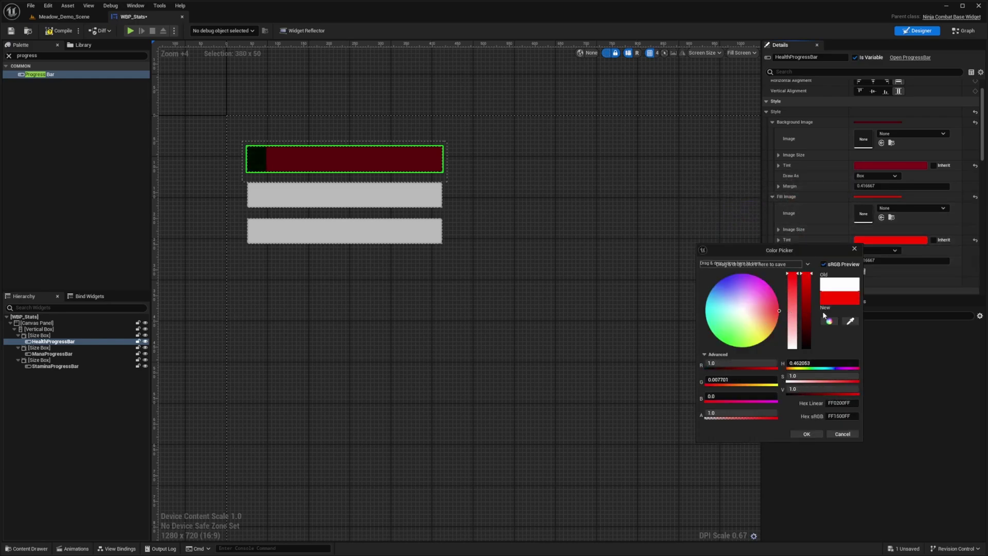
- Give the mana bar a dark blue background, cyan fill and half-filled preview
click(52, 353)
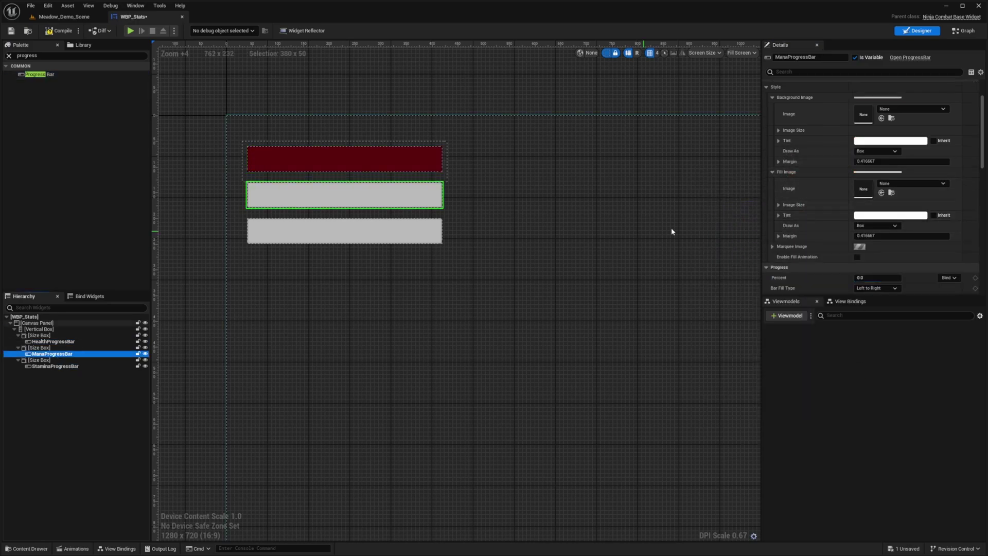
click(870, 142)
mouse_move(730, 195)
mouse_down()
mouse_move(720, 187)
mouse_move(729, 176)
mouse_move(724, 182)
mouse_up()
drag(811, 175, 807, 223)
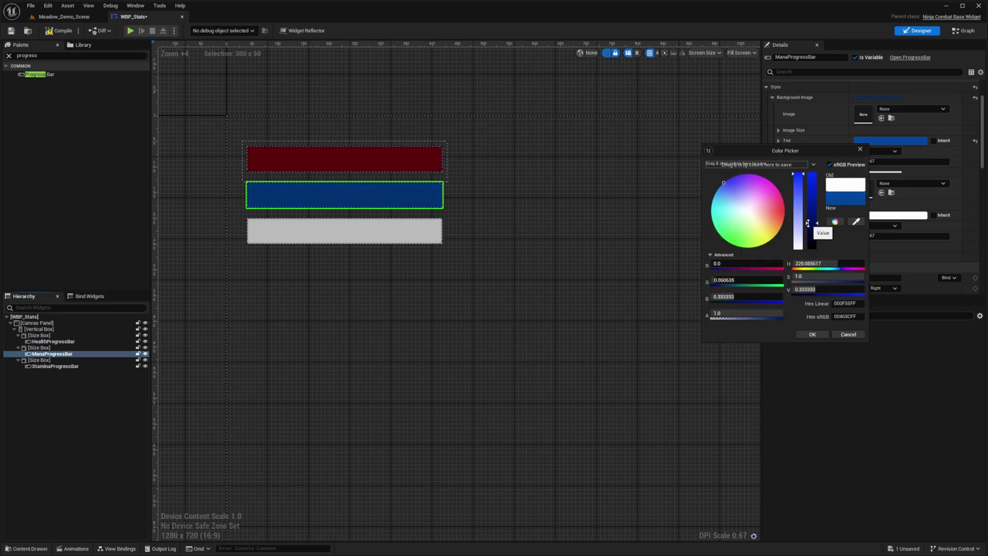
click(812, 334)
click(875, 216)
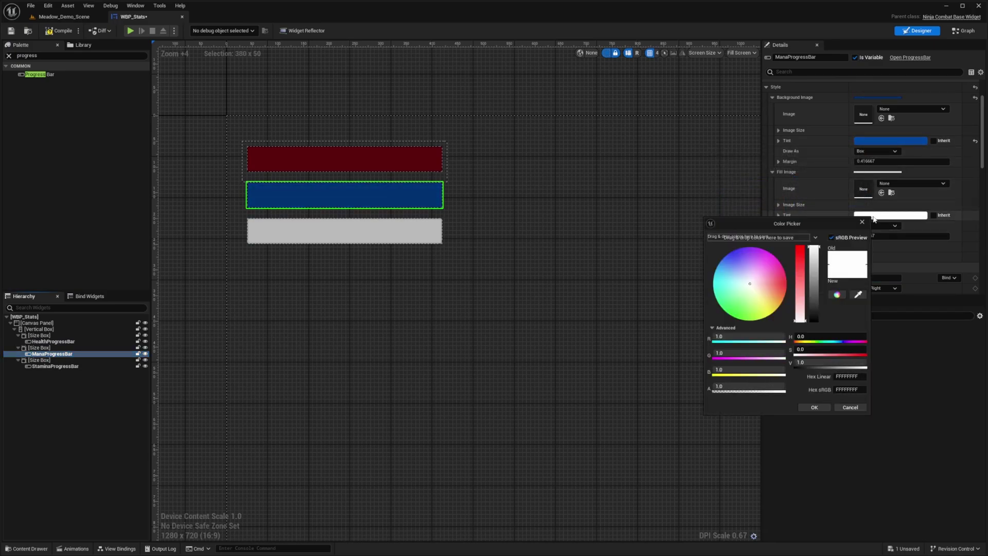
drag(735, 273, 716, 282)
click(814, 407)
drag(858, 278, 858, 279)
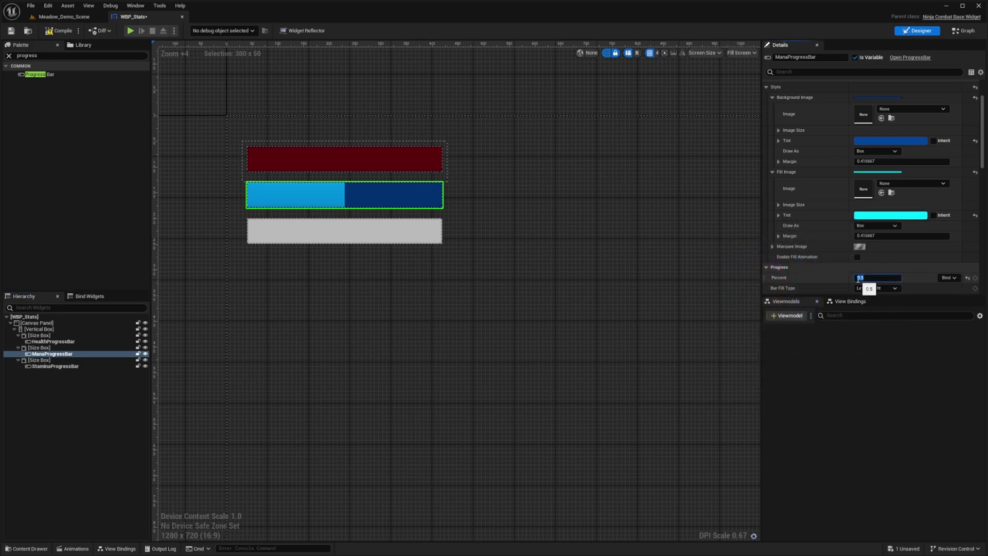
- Give the stamina bar a saturated green fill and dark green background
click(52, 365)
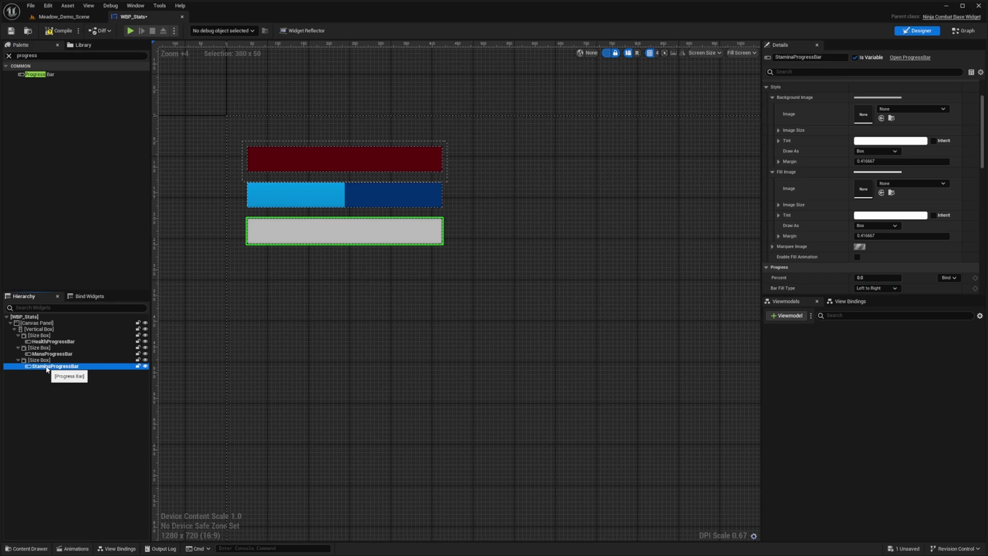
click(890, 215)
click(742, 291)
drag(742, 291, 742, 326)
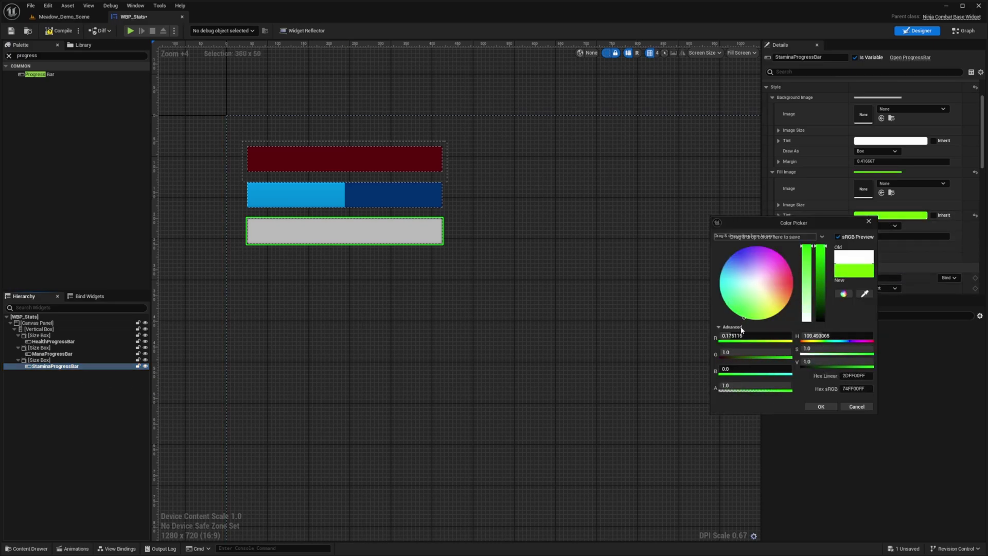
click(820, 406)
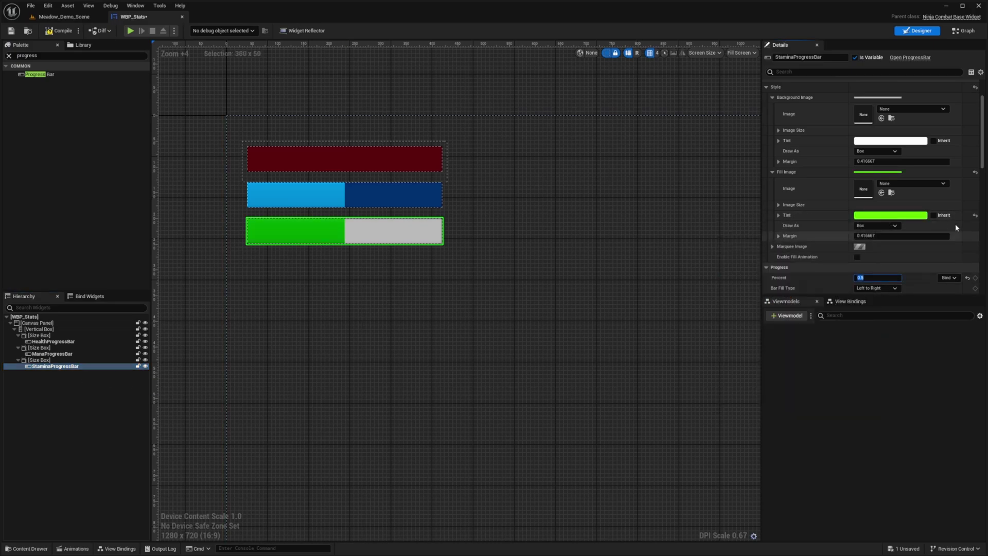
click(890, 141)
click(754, 241)
drag(835, 175, 831, 241)
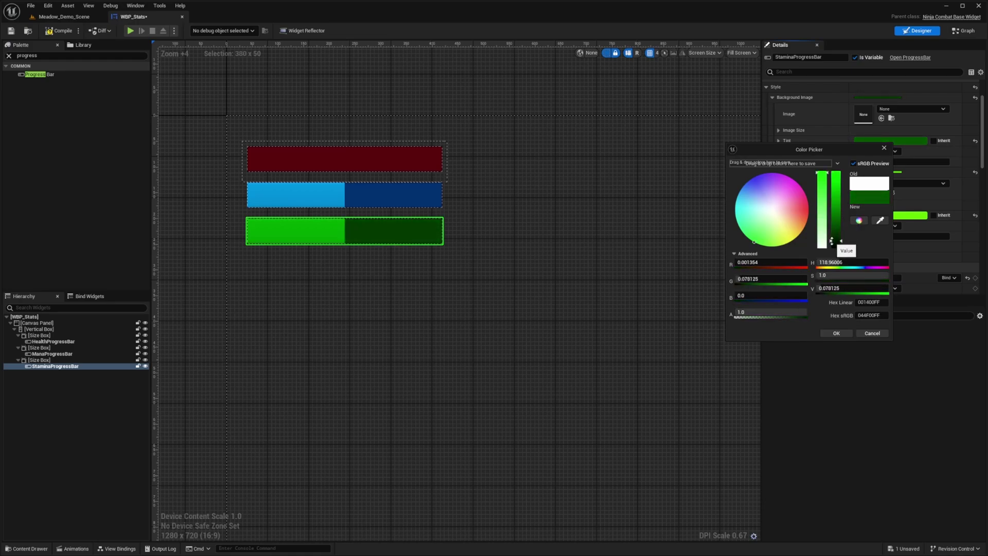
click(836, 333)
- Save WBP_Stats and browse the Ninja Combat View Model entries in the viewmodel picker
click(54, 342)
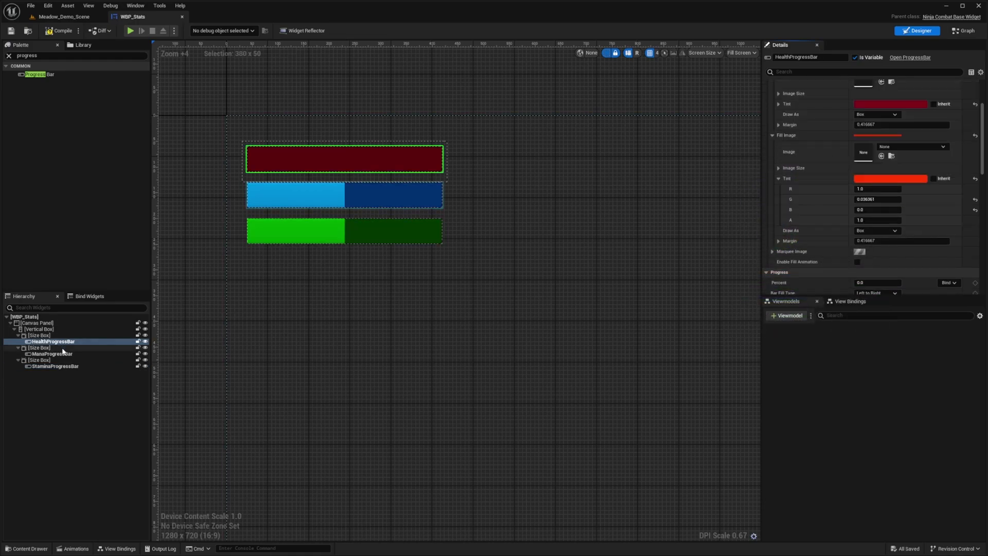
key(ctrl+s)
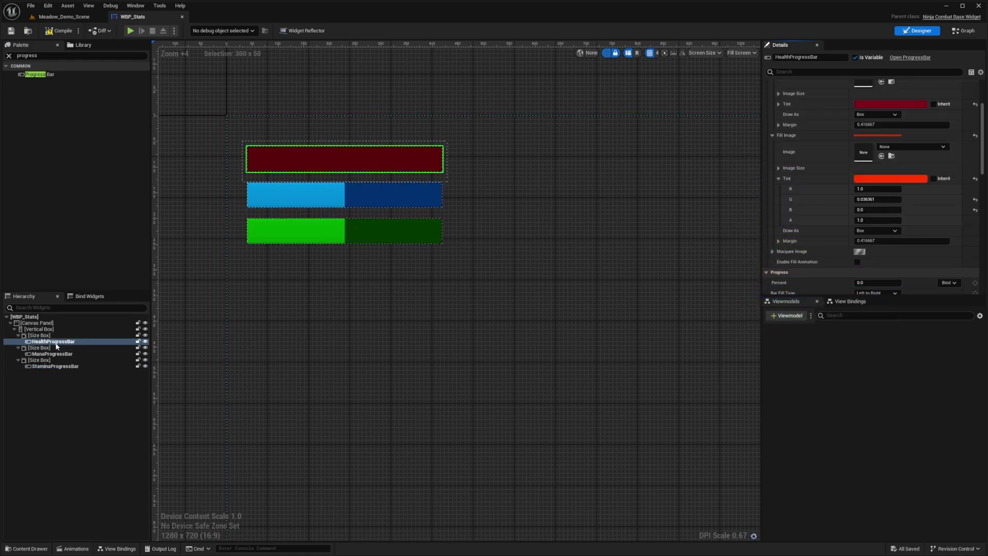
click(784, 317)
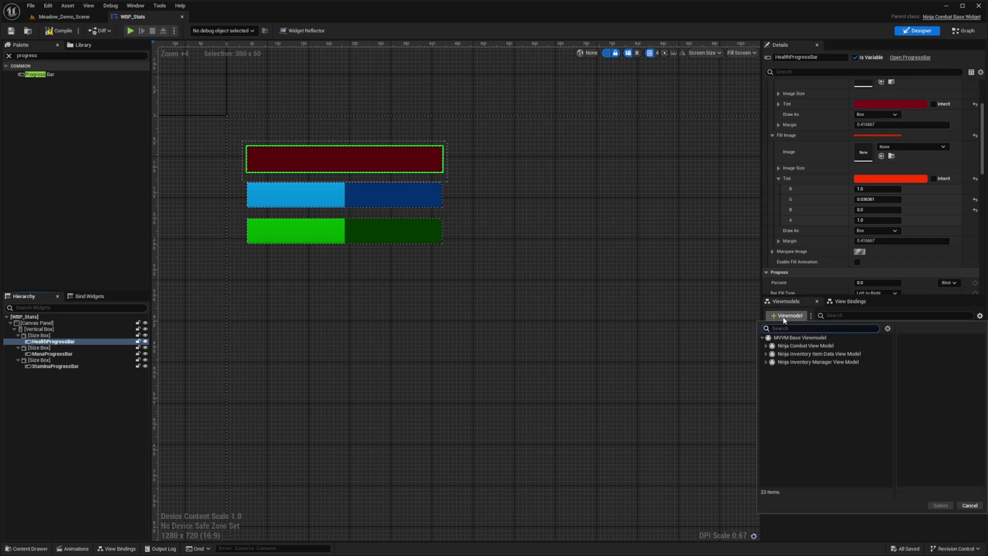
click(816, 345)
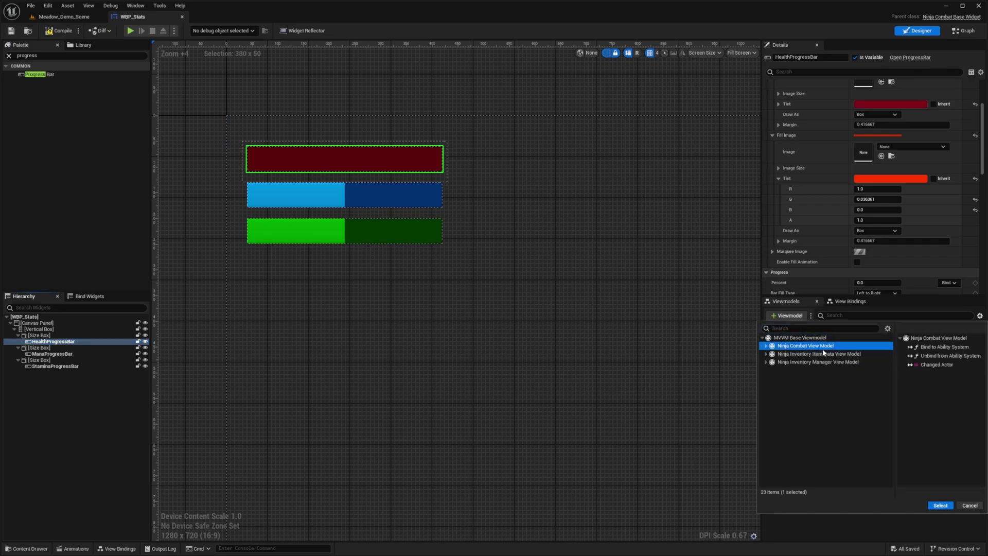
click(765, 345)
click(299, 132)
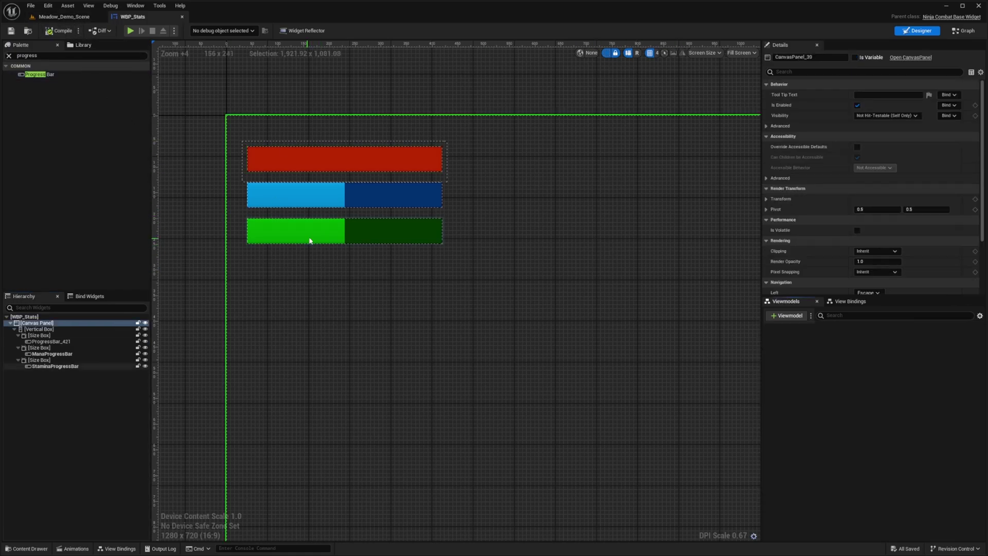
- Clear the palette search, add the Combat Vitals viewmodel, and select the red health bar
click(67, 58)
key(BackSpace)
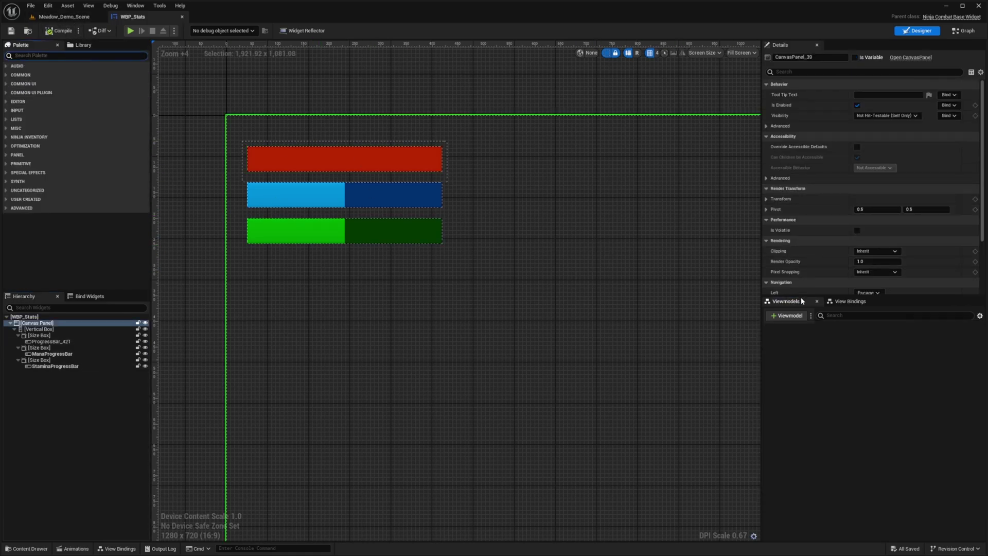
click(793, 306)
click(787, 316)
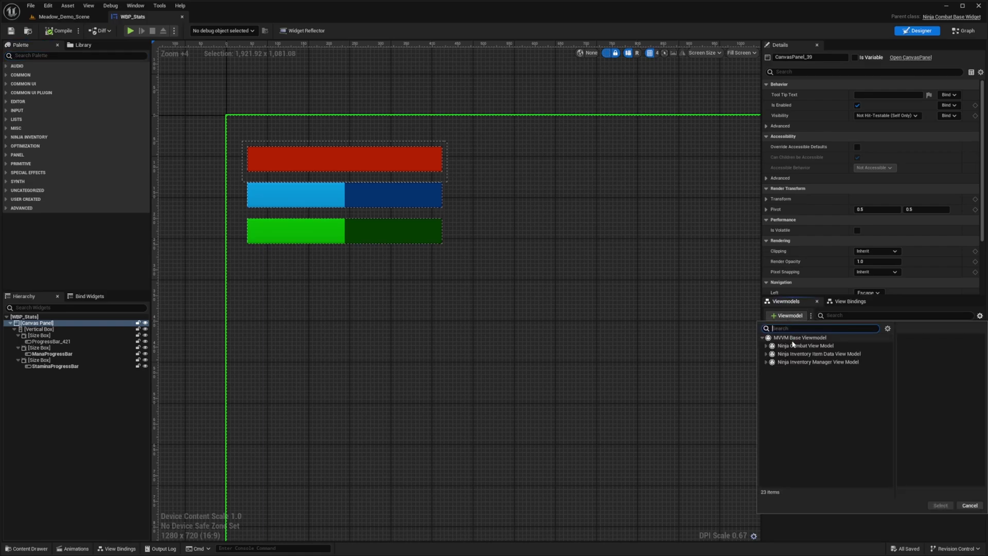
click(823, 346)
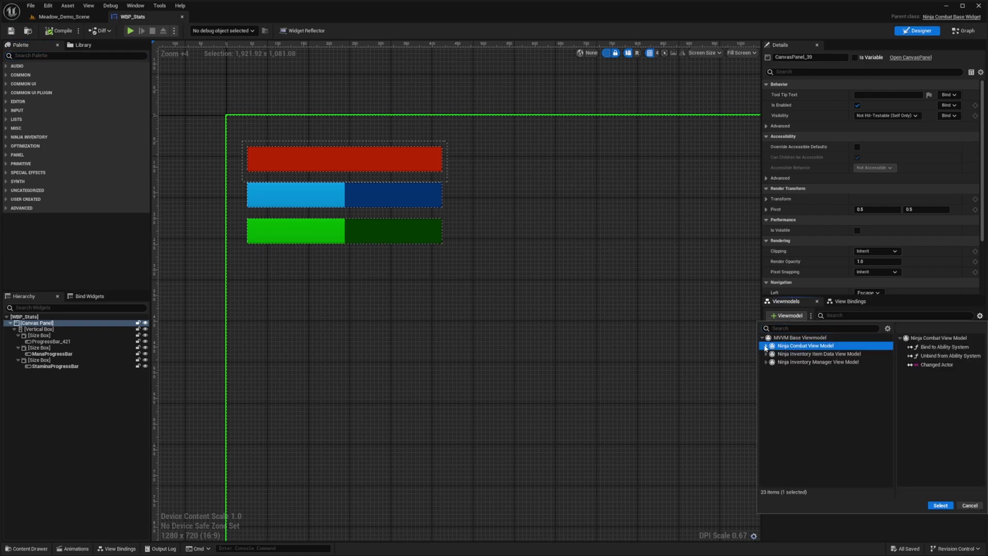
click(766, 345)
click(792, 354)
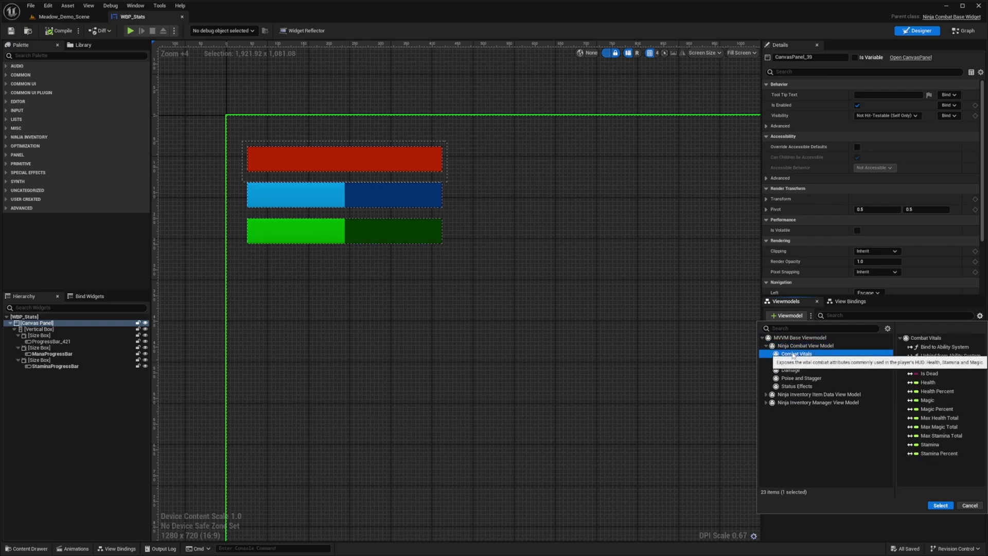
click(940, 505)
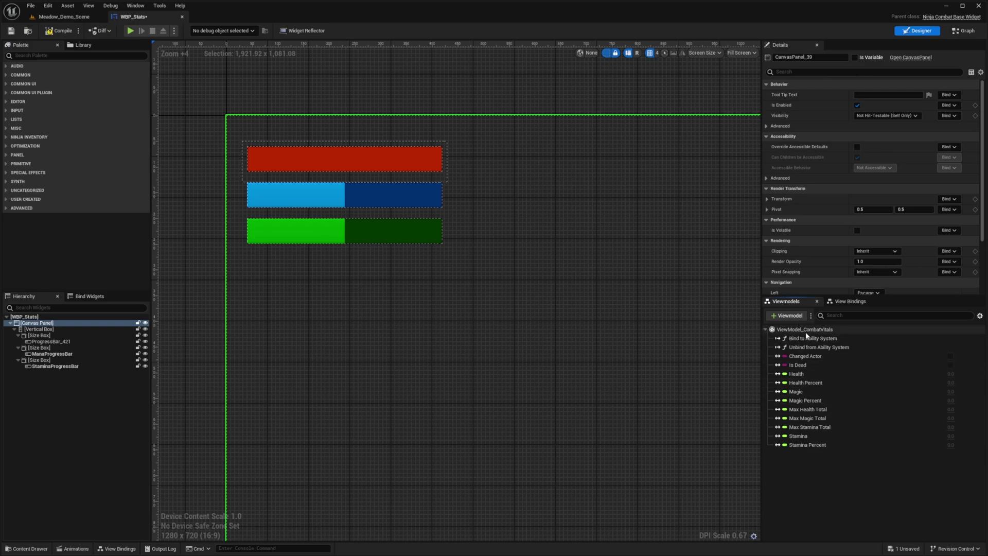
click(849, 301)
click(324, 159)
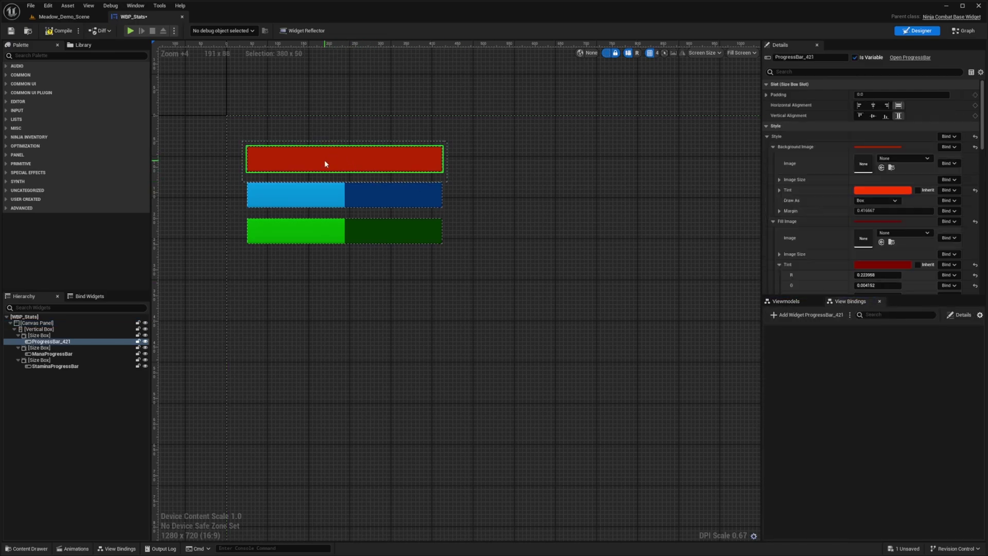
- Rename the red bar to HealthProgressBar
click(811, 58)
text(HealthProgressBar)
key(Return)
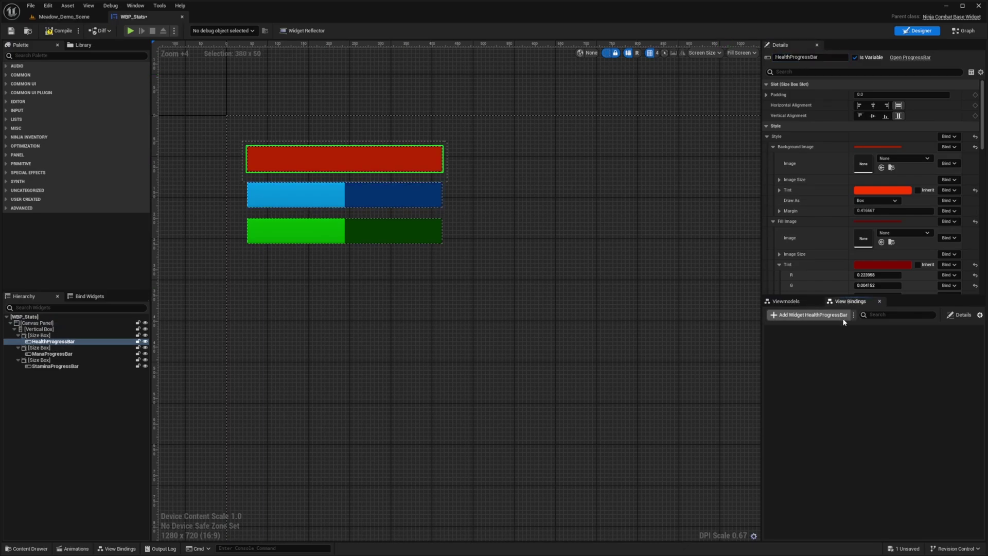
- Bind the bar's Percent to ViewModel_CombatVitals Health Percent and save the widget
click(795, 316)
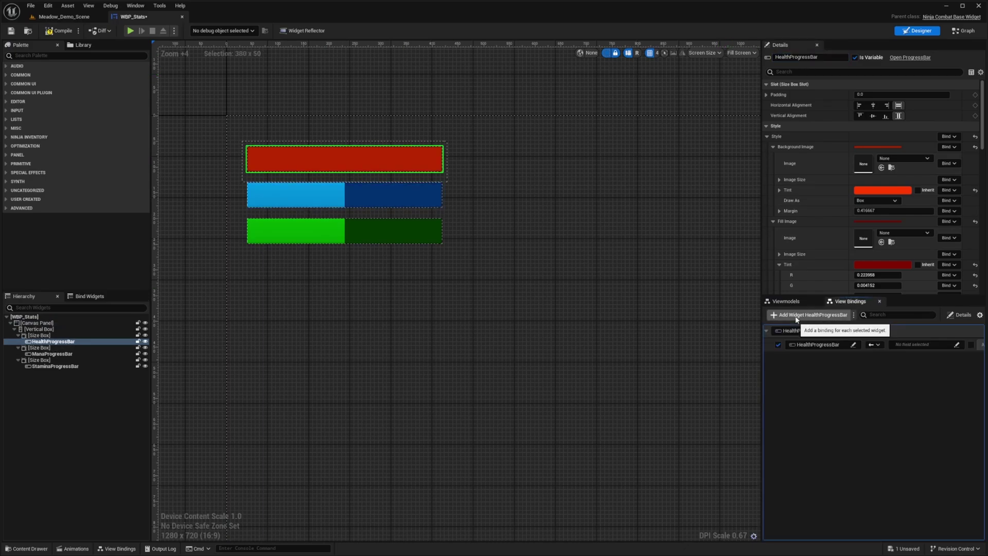
click(807, 345)
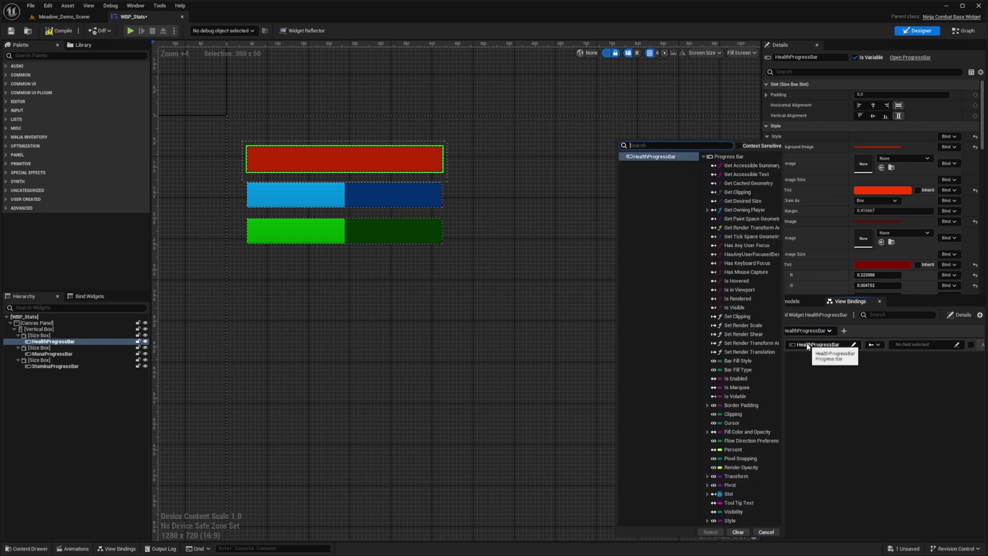
click(851, 347)
click(851, 346)
click(851, 347)
click(735, 449)
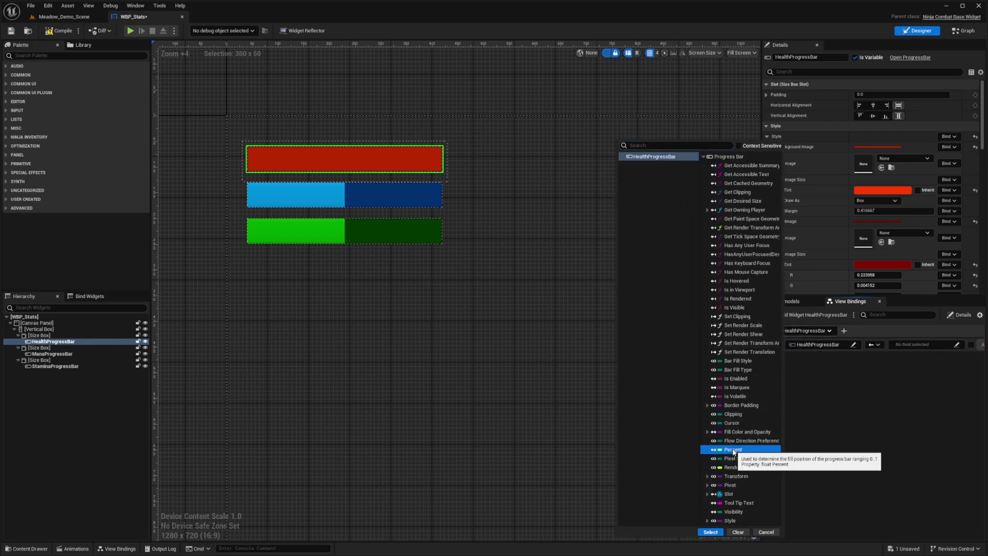
click(710, 532)
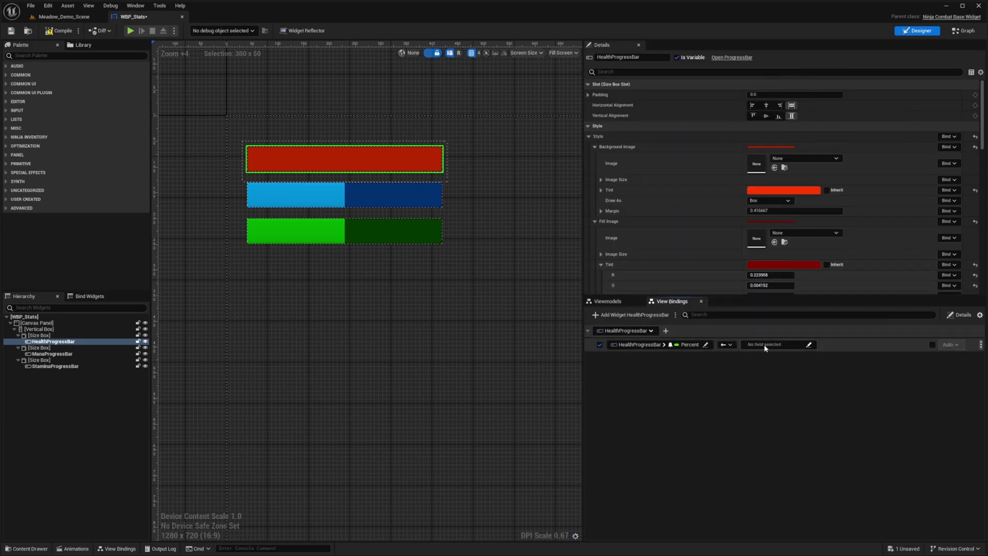
click(765, 348)
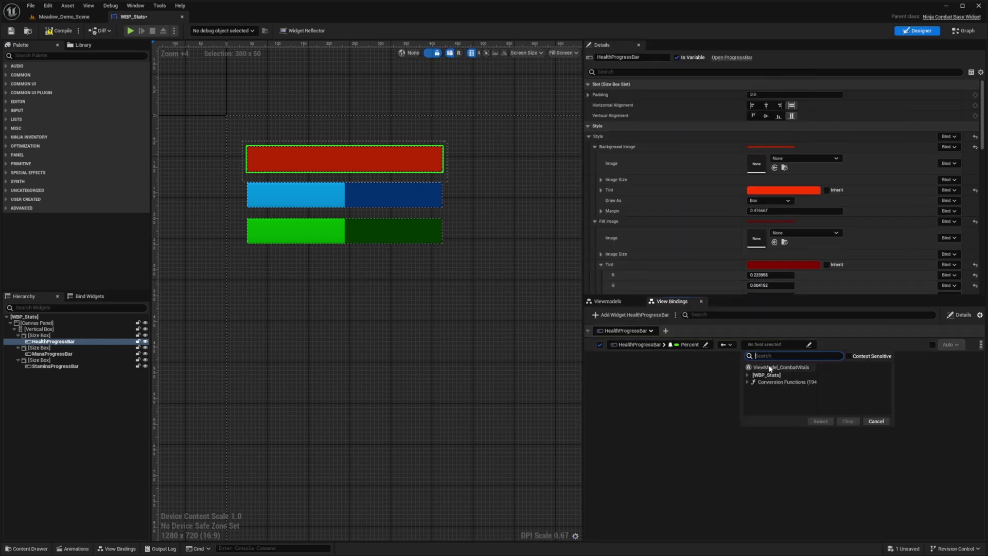
click(774, 367)
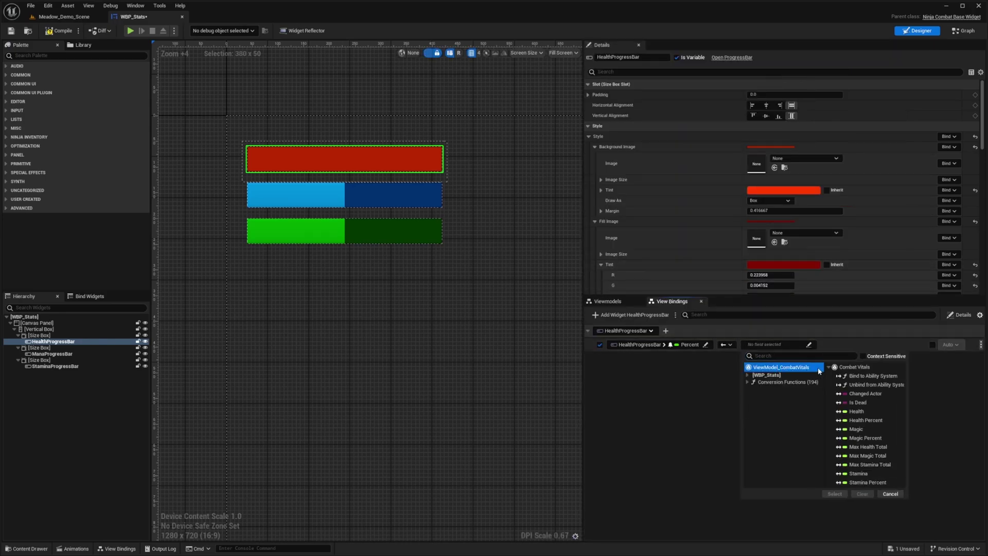
click(865, 420)
click(834, 493)
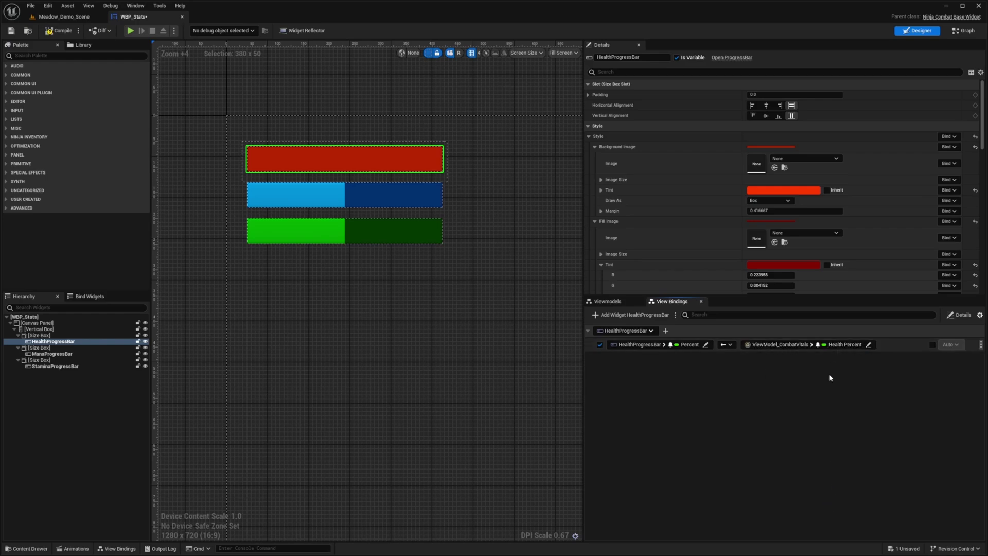
key(ctrl+s)
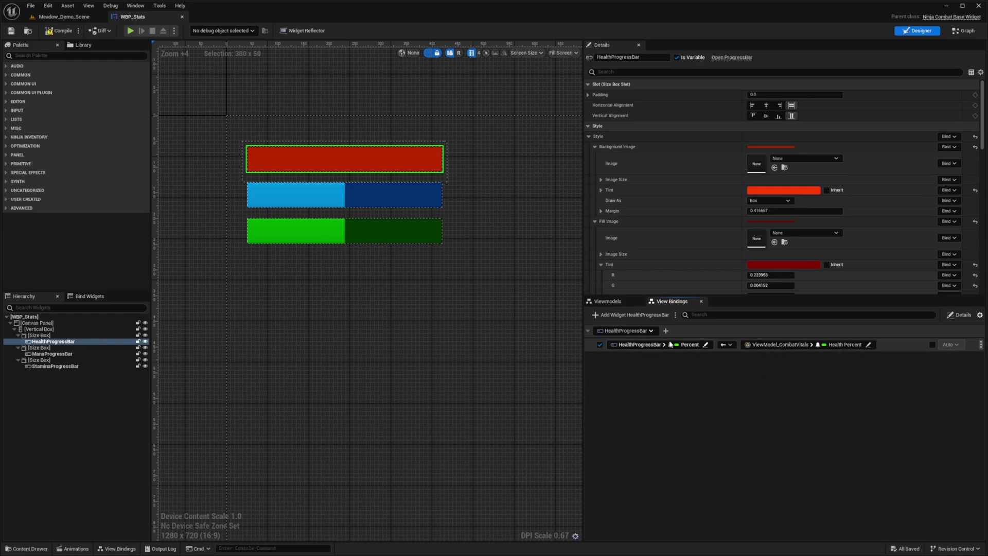
- Bind ManaProgressBar's Percent to ViewModel_CombatVitals Magic Percent
click(348, 201)
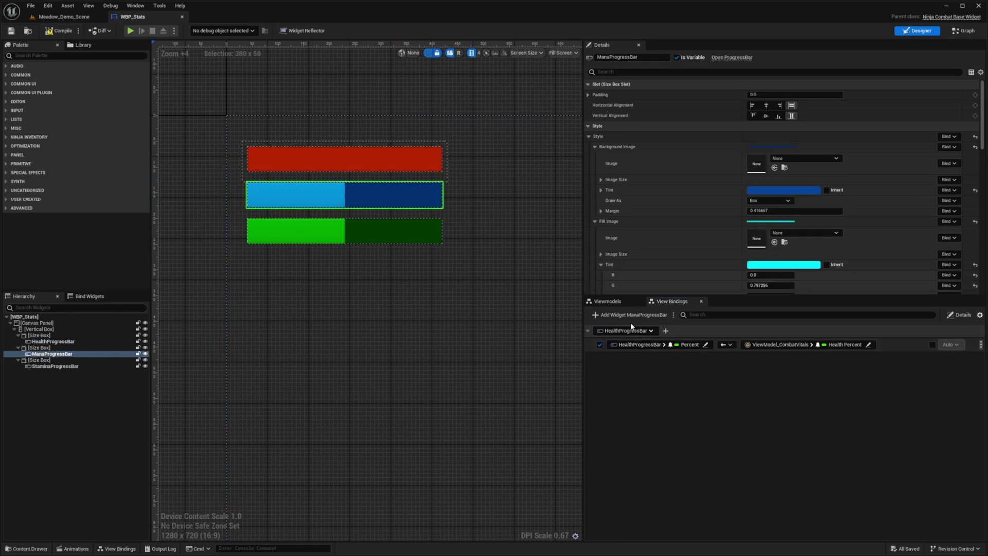
click(616, 315)
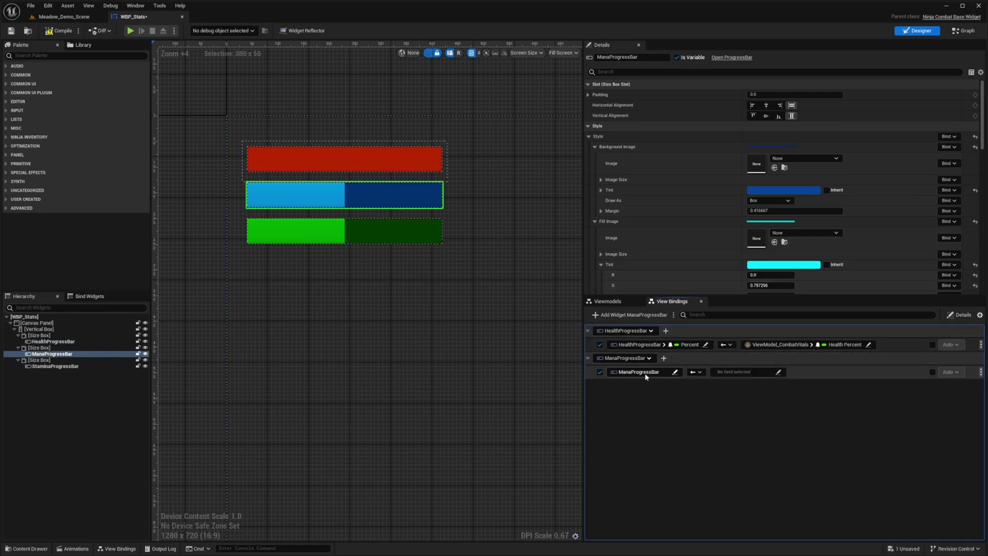
click(675, 372)
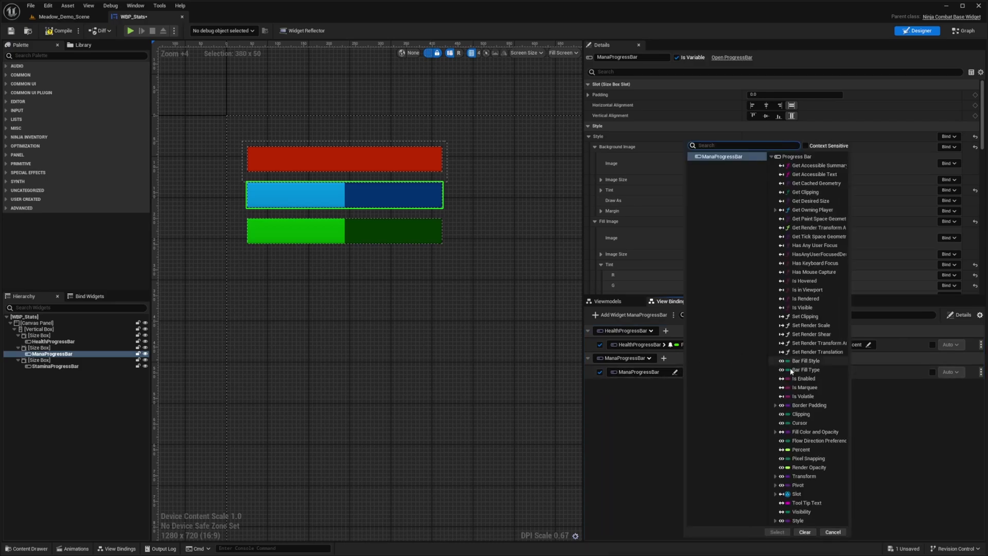
click(800, 449)
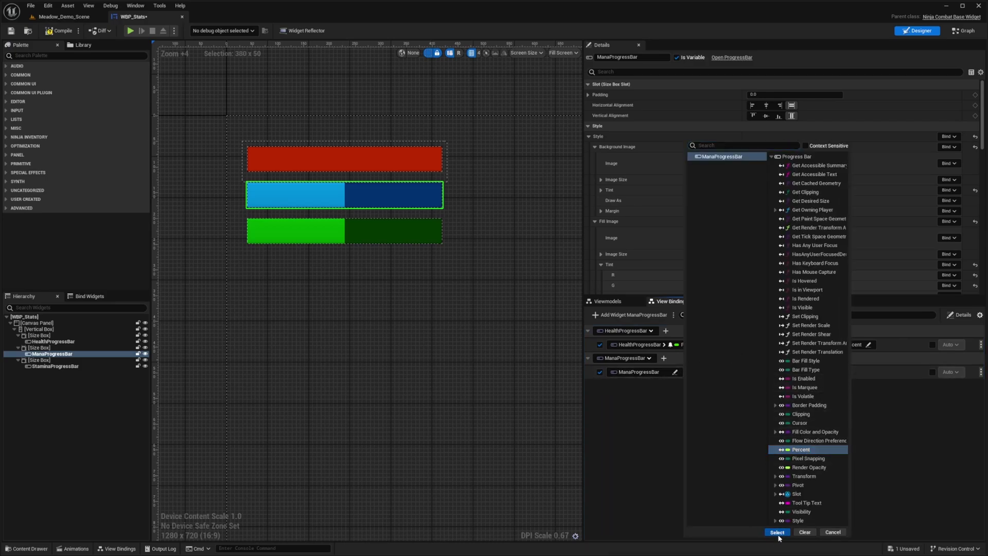
click(777, 532)
click(770, 371)
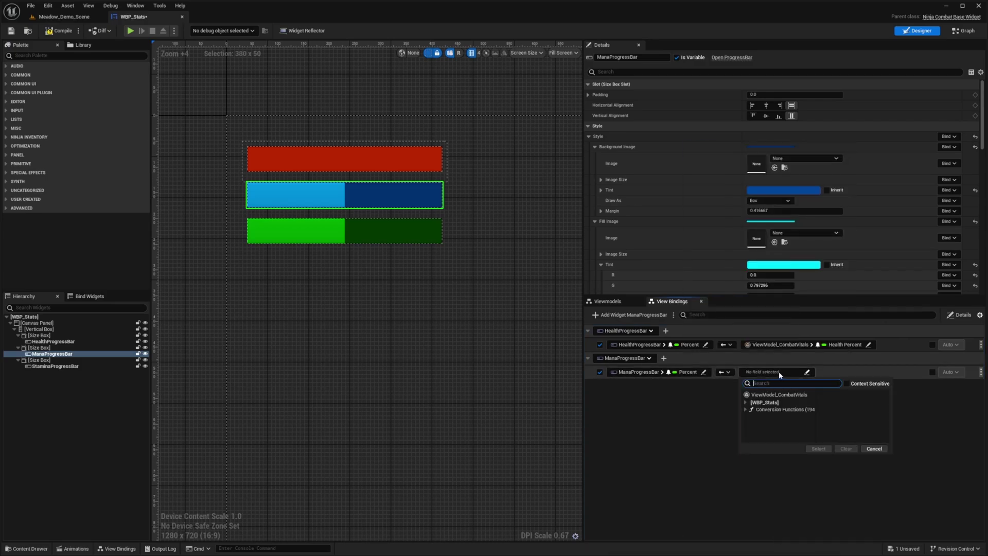
click(818, 395)
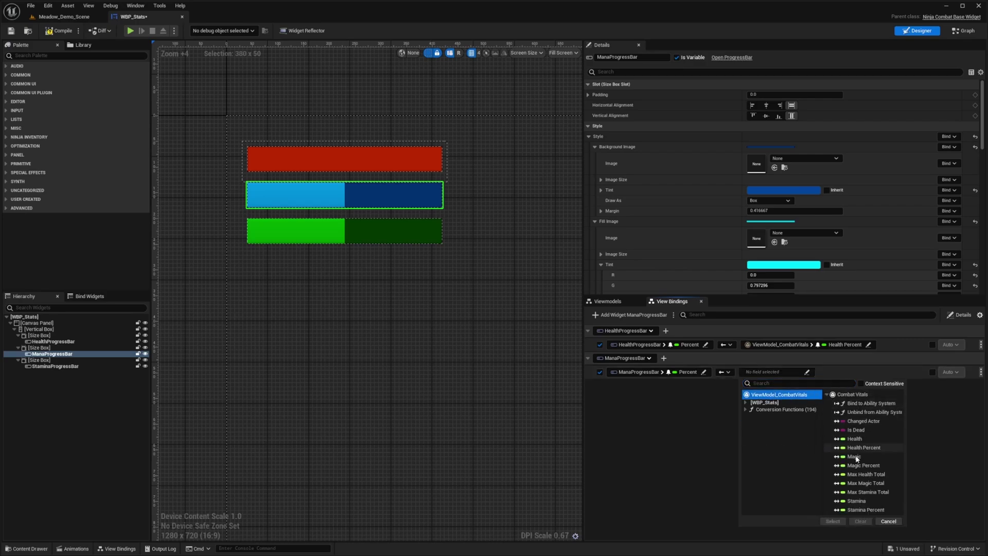
click(869, 465)
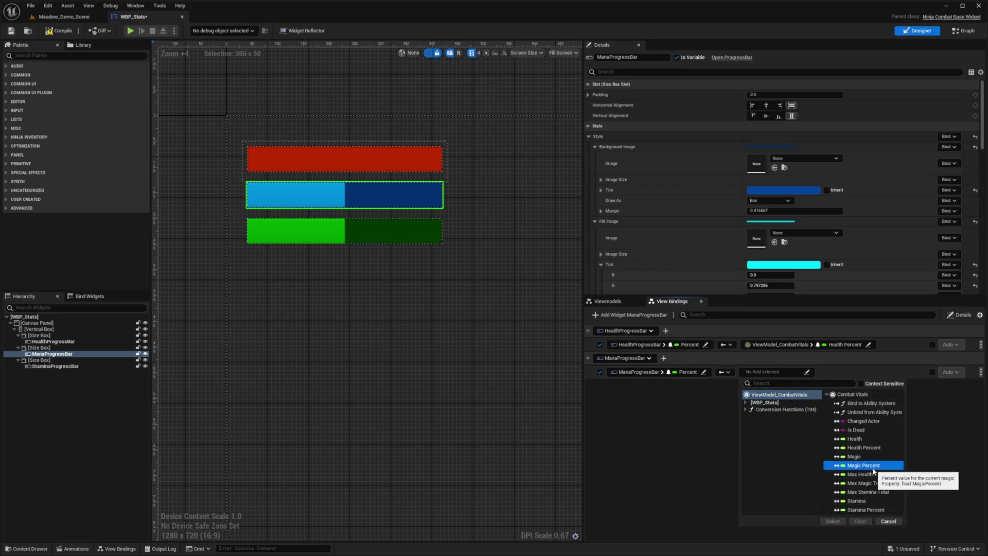
click(832, 521)
- Bind StaminaProgressBar's Percent to Stamina Percent, then switch to the Event Graph
click(332, 231)
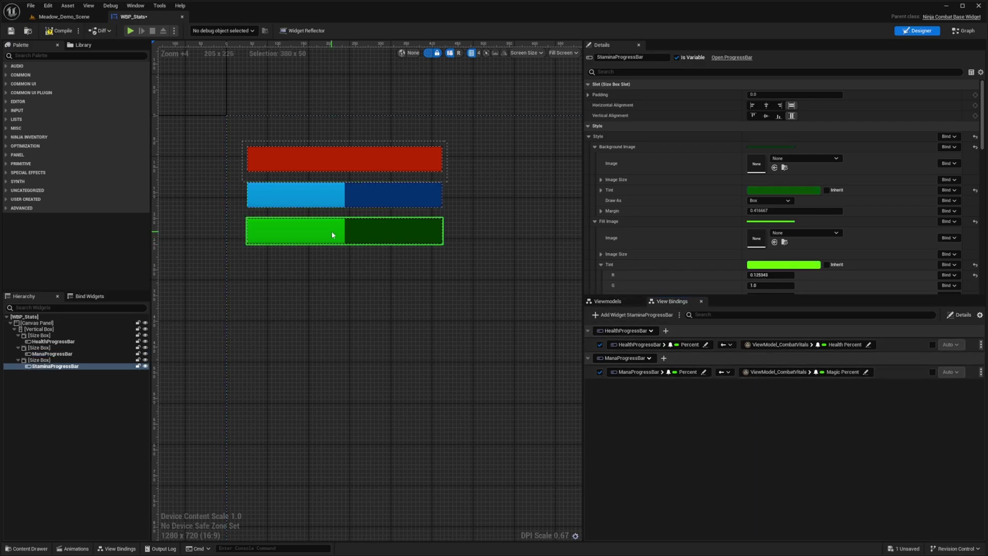
click(621, 316)
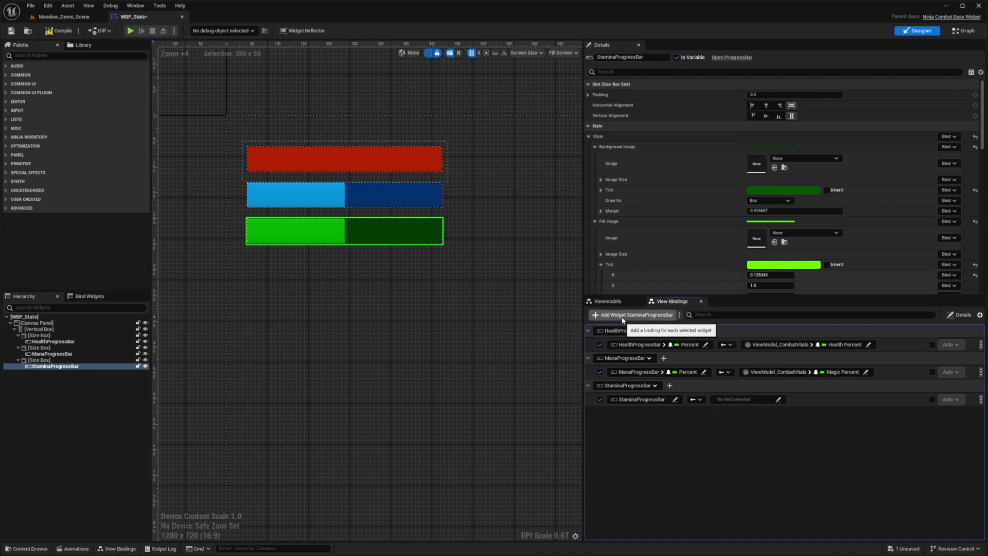
click(663, 403)
click(817, 450)
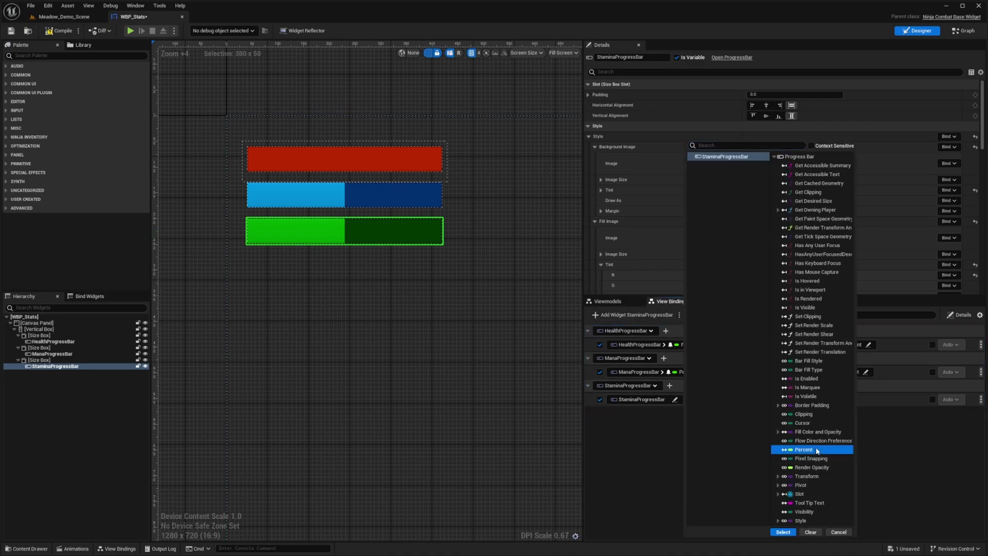
click(784, 532)
click(774, 400)
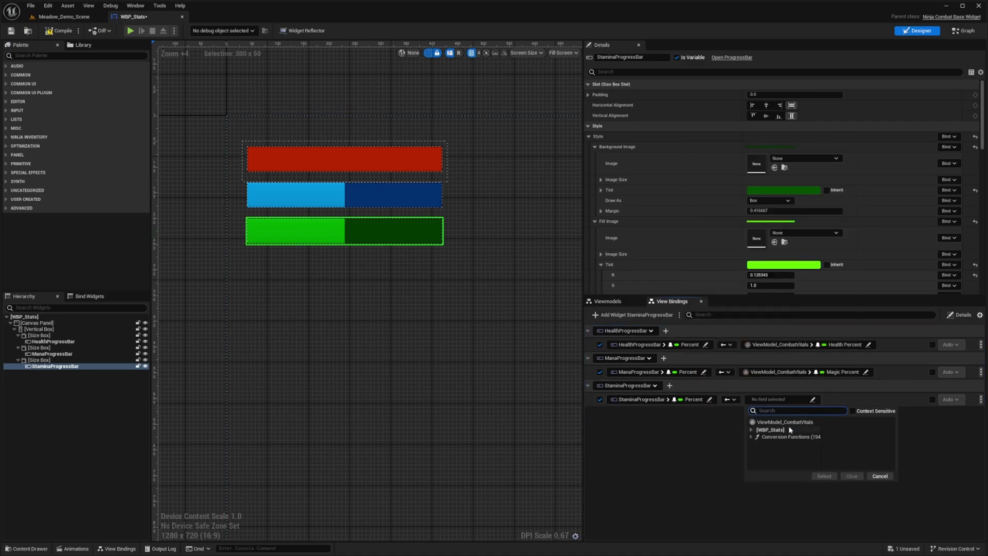
click(876, 378)
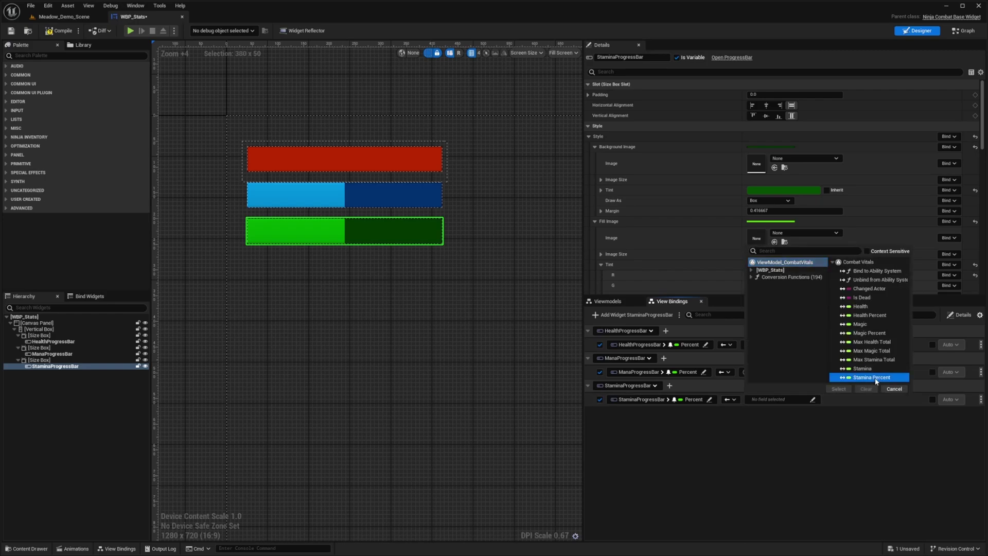
click(839, 389)
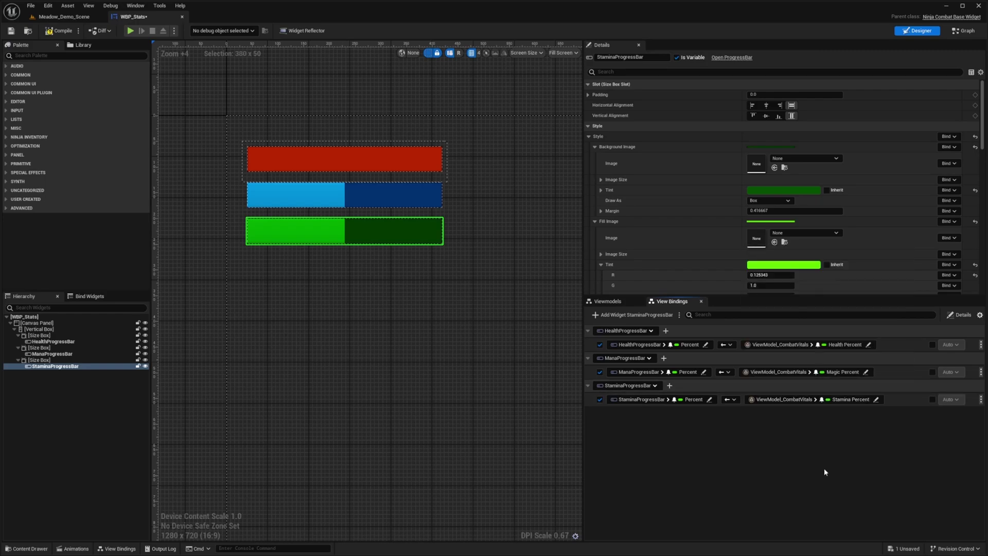
click(961, 34)
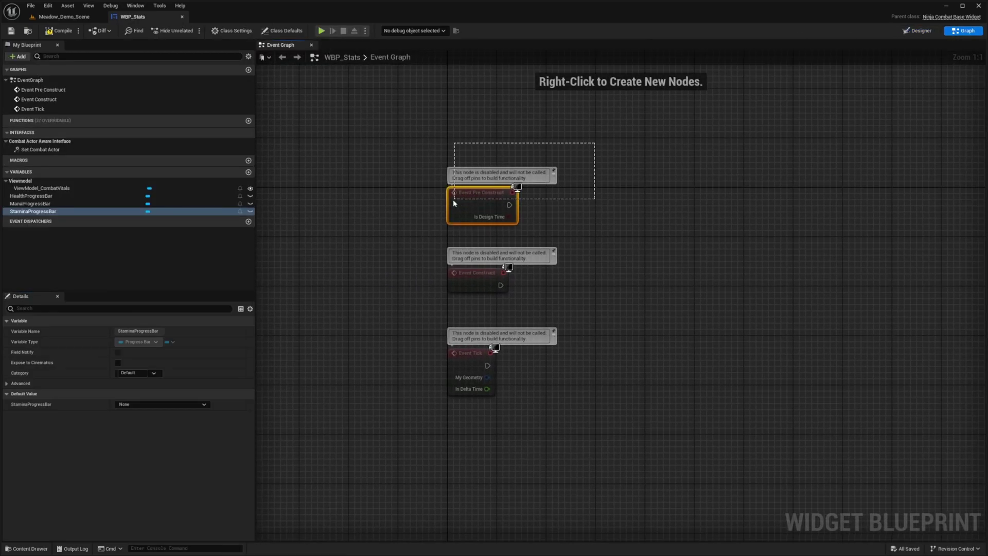
- Delete Event Pre Construct and Event Tick, and place a ViewModel_CombatVitals getter
key(Delete)
drag(589, 333, 444, 397)
key(Delete)
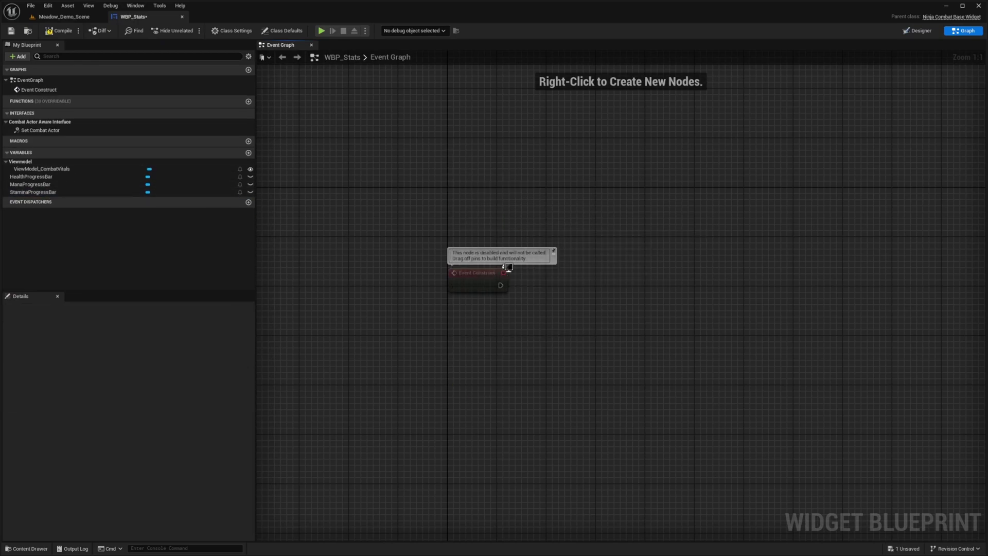
click(37, 171)
drag(37, 172, 398, 265)
click(437, 278)
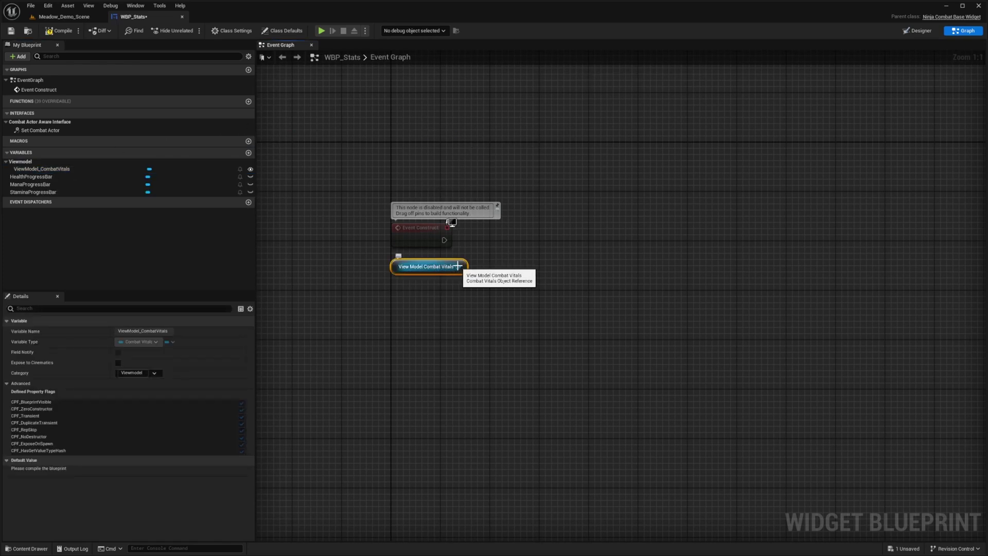
- Call Bind to Ability System from Event Construct with Get Player Controller as Owner
drag(454, 268, 524, 227)
text(bind to ability)
key(Return)
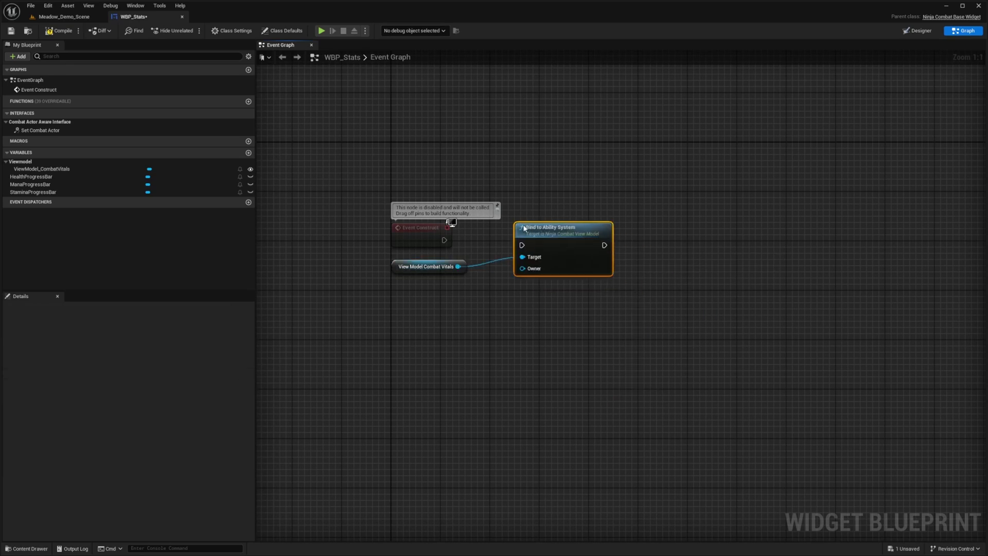
click(429, 233)
drag(444, 240, 407, 311)
text(get player contr)
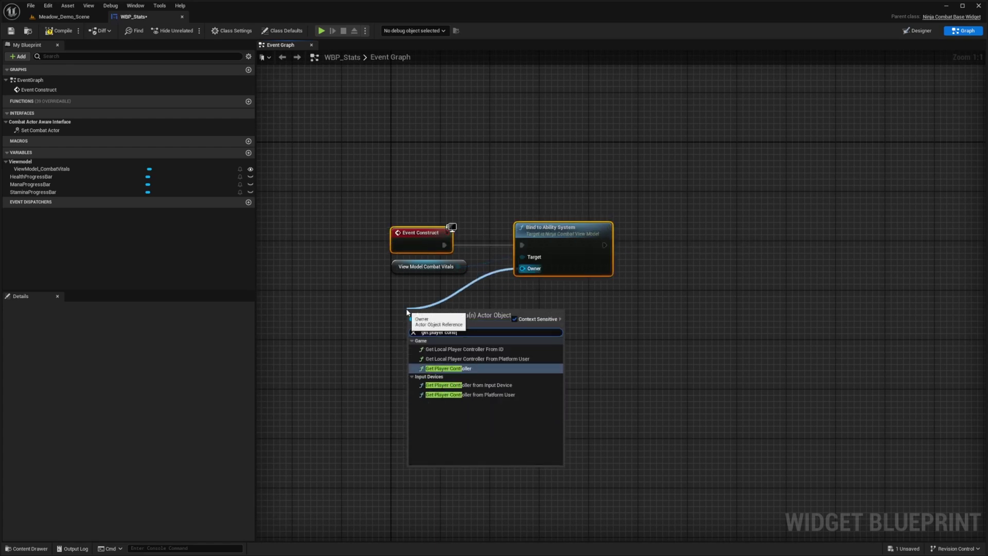
key(Return)
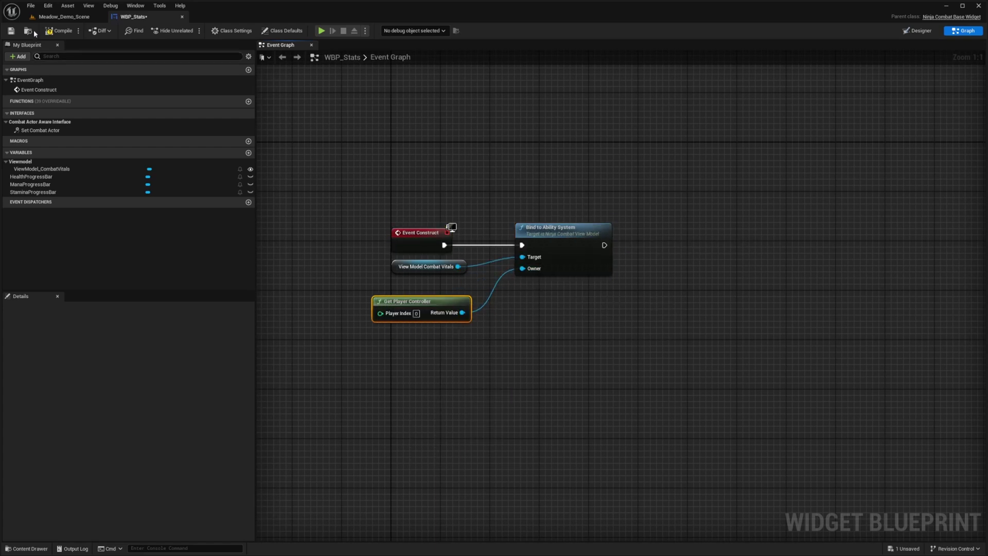